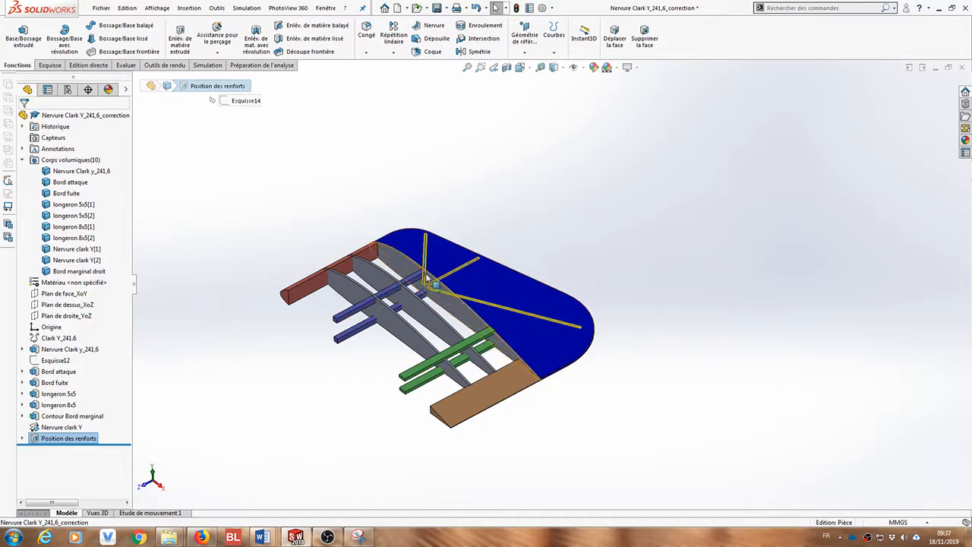
# - Create a drawing from the wing part, continuing with an empty template
pyautogui.click(183, 225)
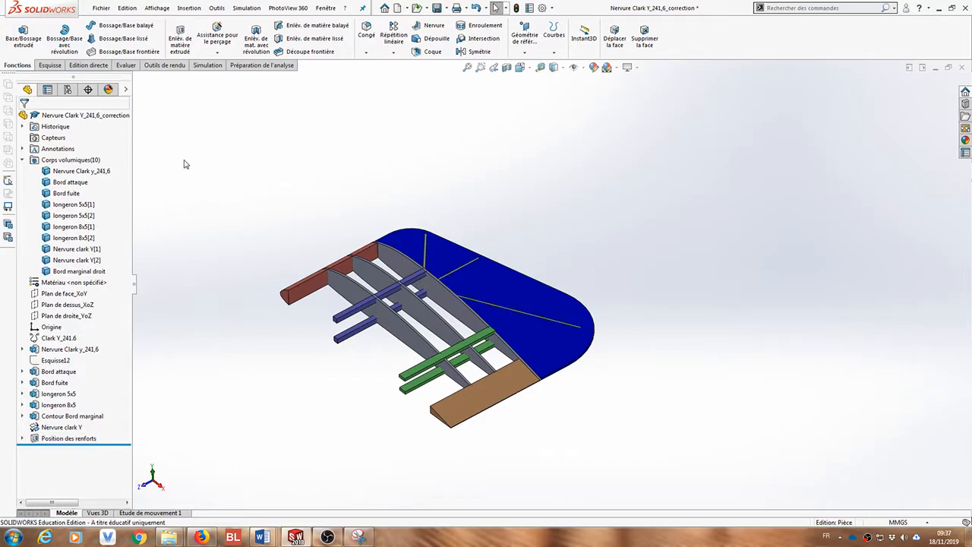
pyautogui.click(110, 10)
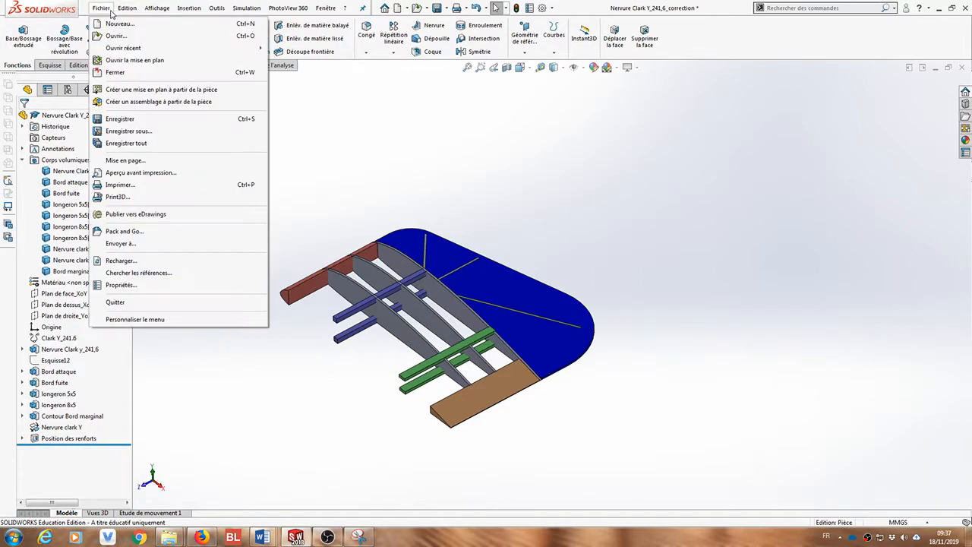
pyautogui.click(121, 92)
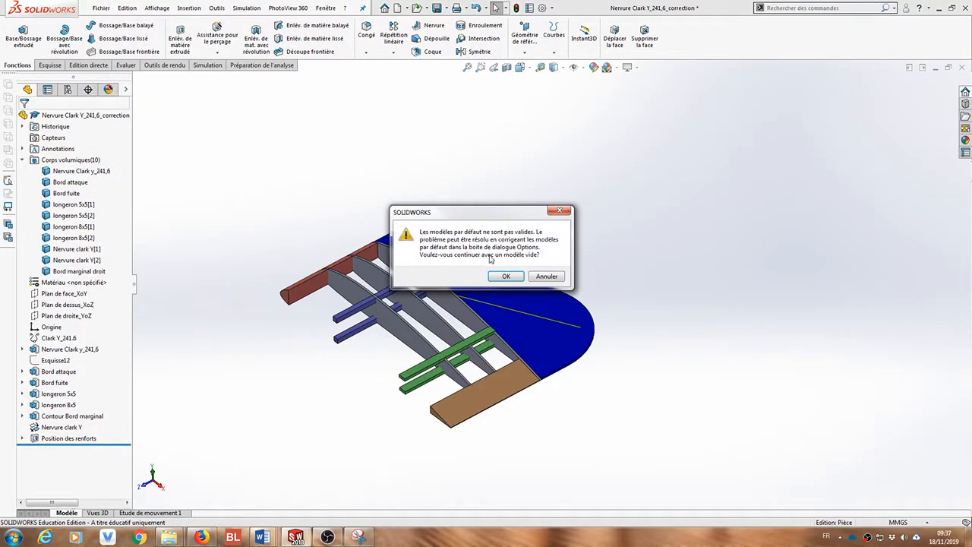
pyautogui.click(506, 276)
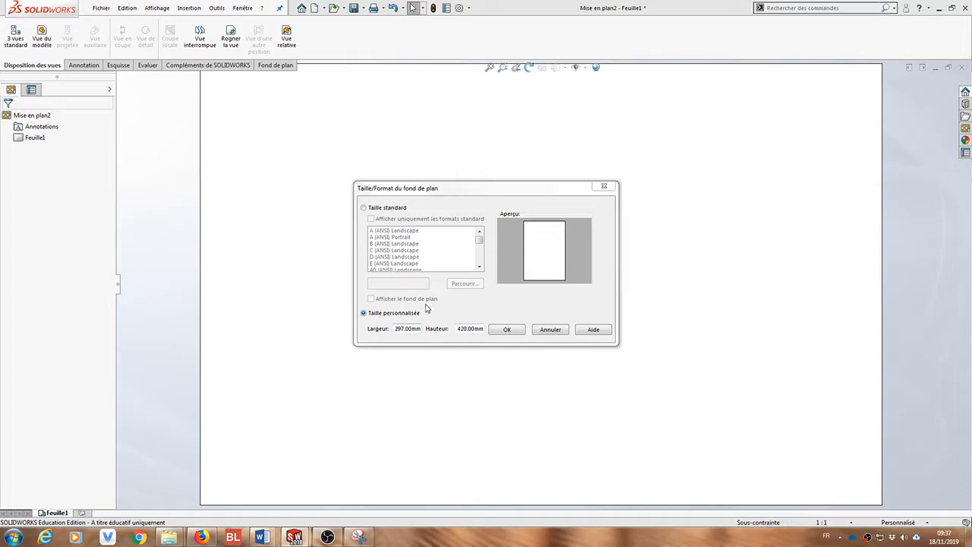
# - Select the A3 (ISO) standard sheet size for the drawing
pyautogui.click(389, 208)
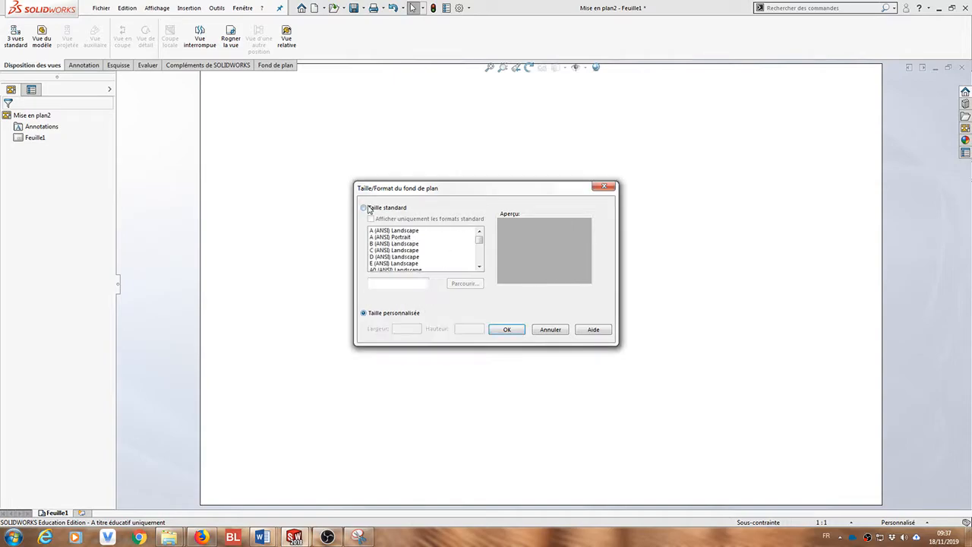
pyautogui.click(479, 266)
pyautogui.click(479, 266)
pyautogui.click(480, 267)
pyautogui.click(479, 266)
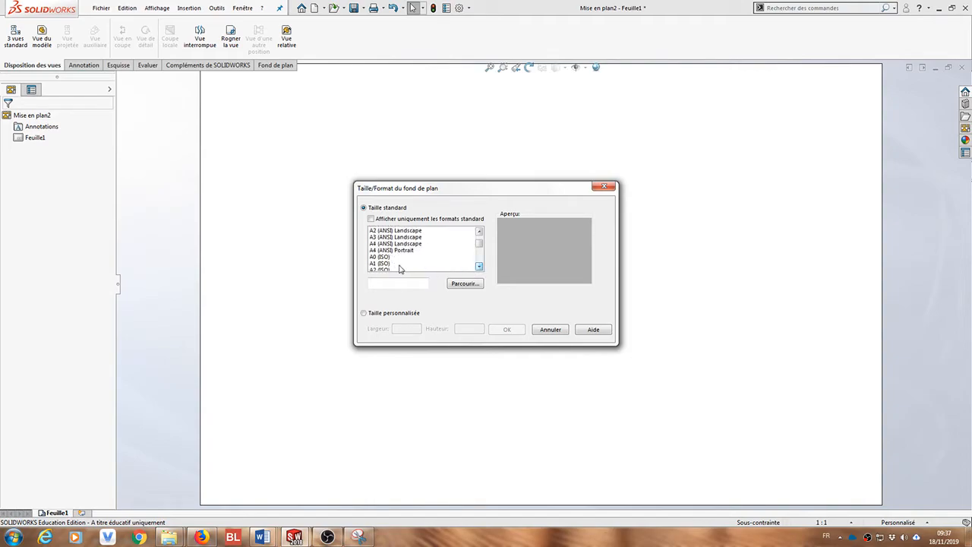
pyautogui.click(479, 267)
pyautogui.click(479, 267)
pyautogui.click(480, 266)
pyautogui.click(479, 266)
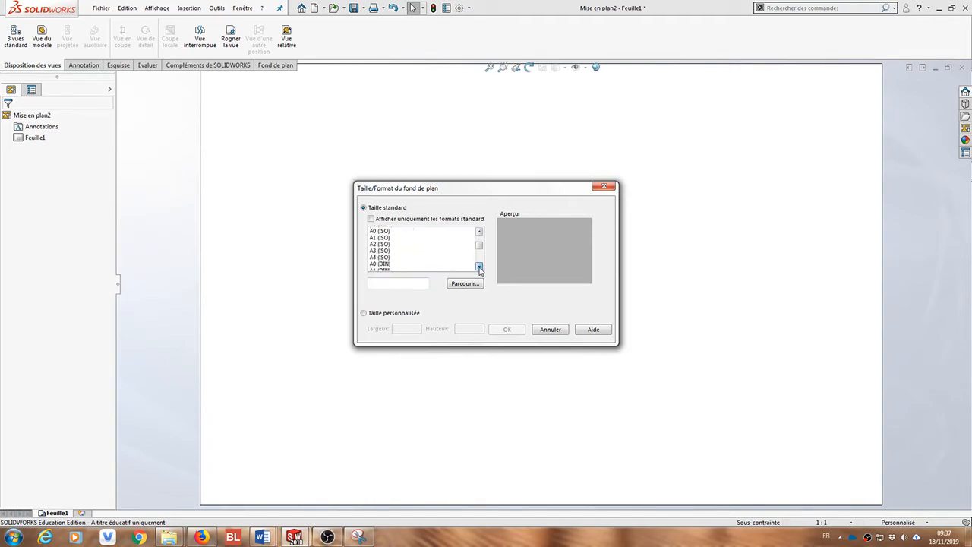
pyautogui.click(380, 251)
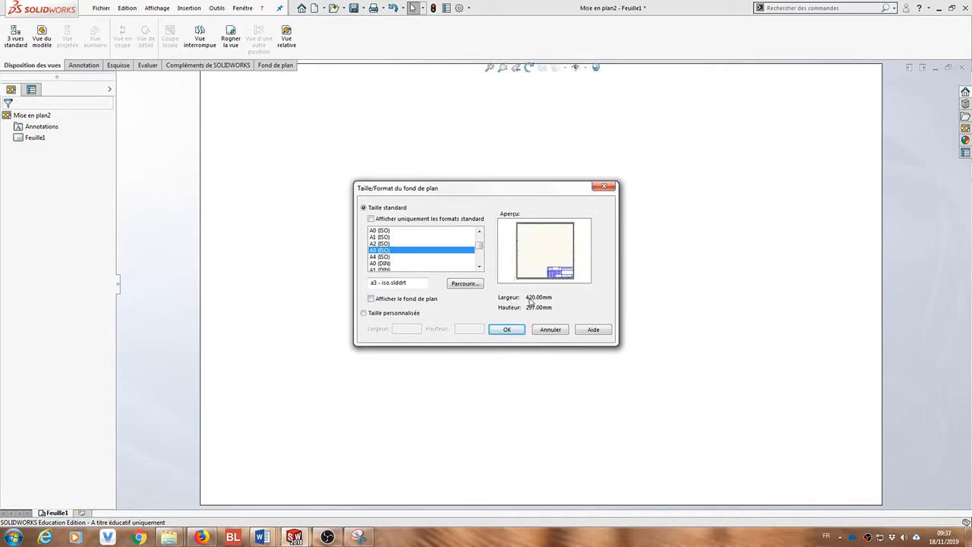
# - Give the drawing sheet a custom portrait size, 297 mm wide and 420 mm high
pyautogui.click(364, 313)
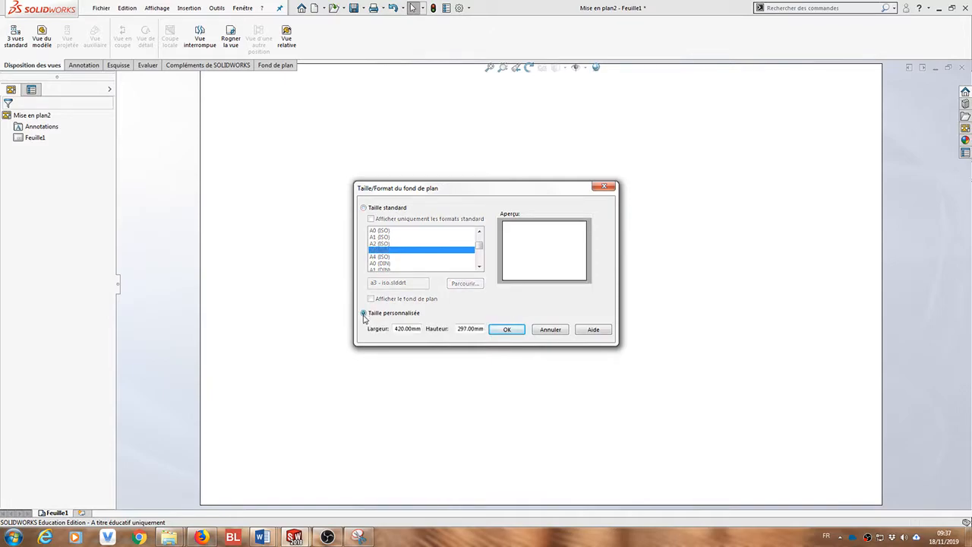
pyautogui.doubleClick(394, 330)
pyautogui.write('297')
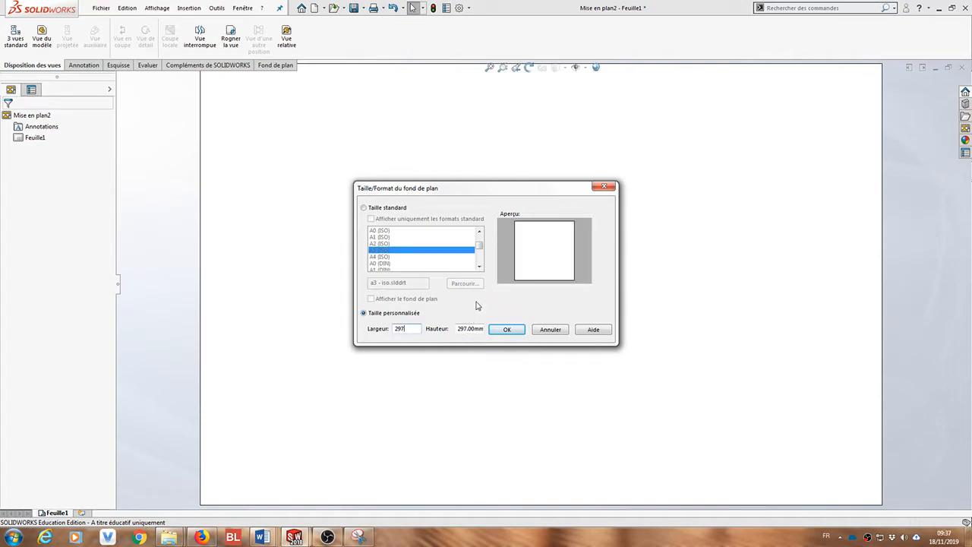
pyautogui.doubleClick(462, 330)
pyautogui.write('4')
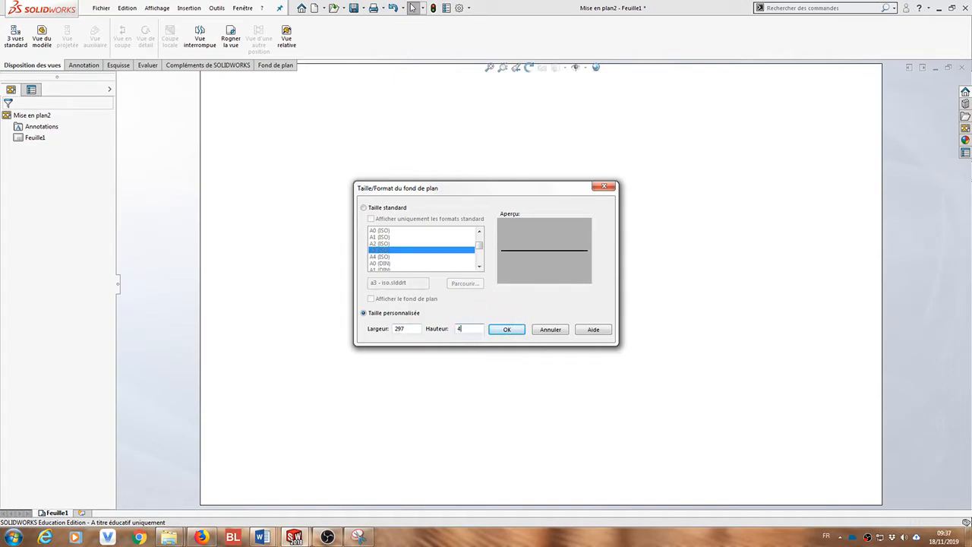
pyautogui.write('20')
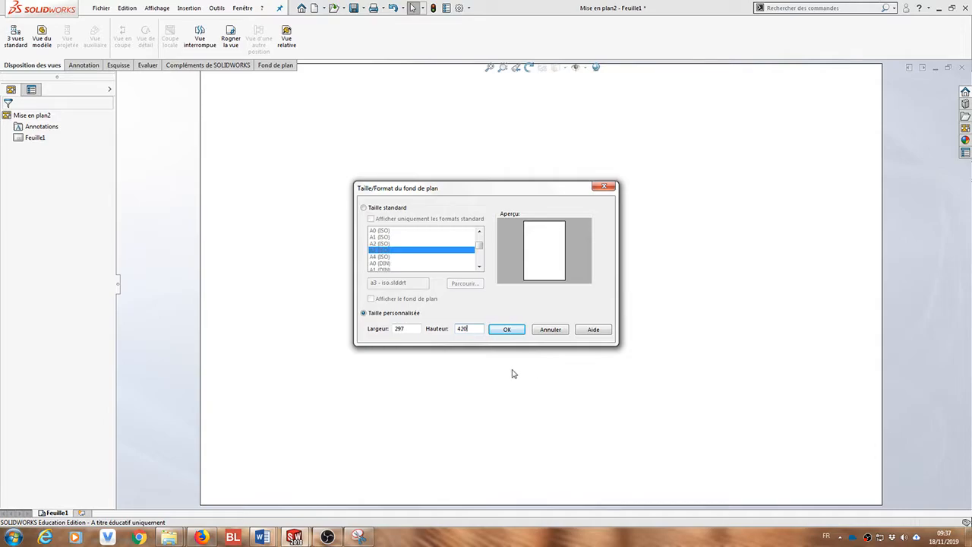
pyautogui.click(507, 330)
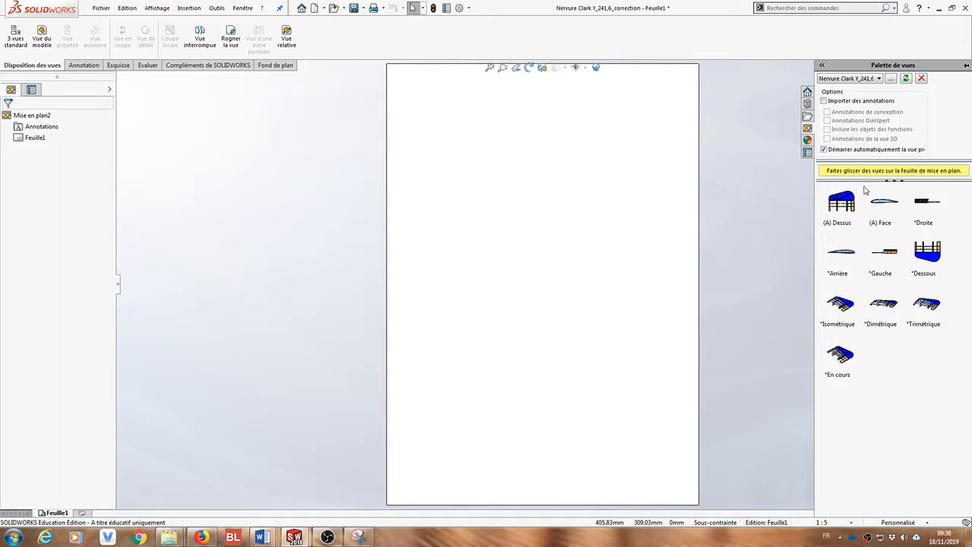
# - Set the scale of sheet Feuille1 to 1:1 in its properties
pyautogui.rightClick(482, 231)
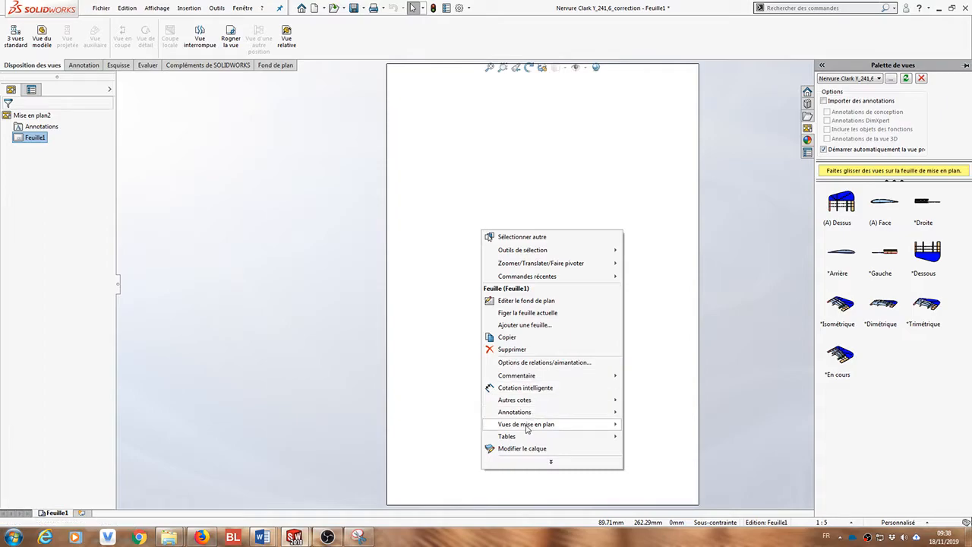
pyautogui.click(549, 463)
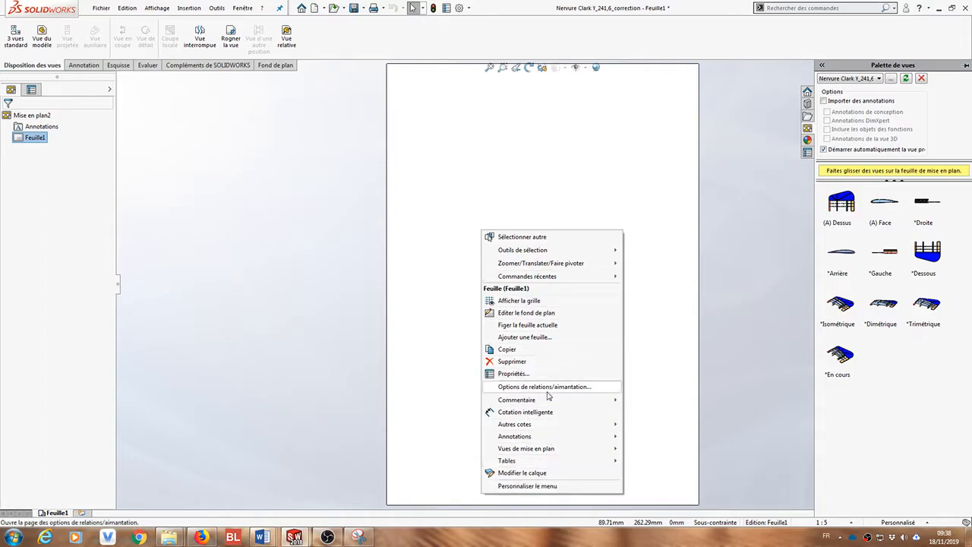
pyautogui.click(513, 374)
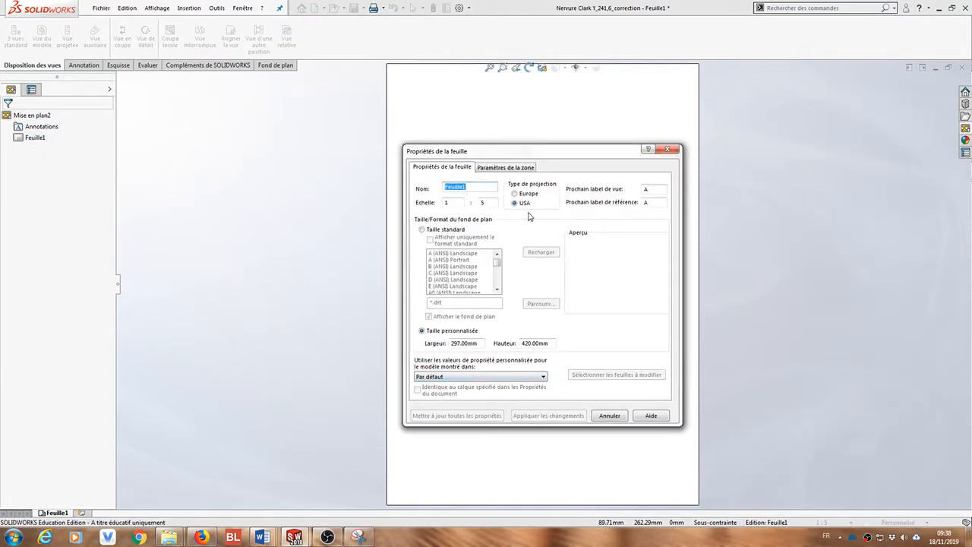
pyautogui.click(487, 201)
pyautogui.write('1')
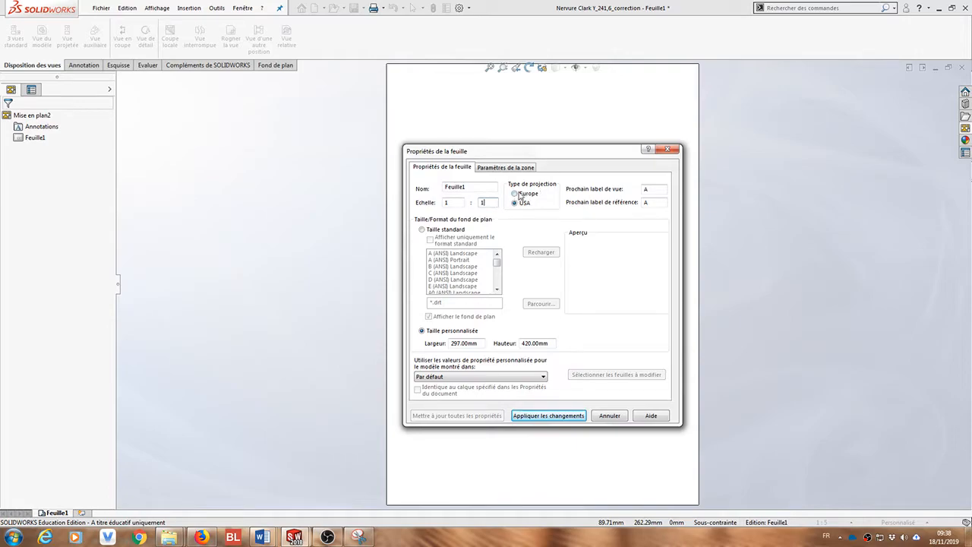
pyautogui.click(543, 416)
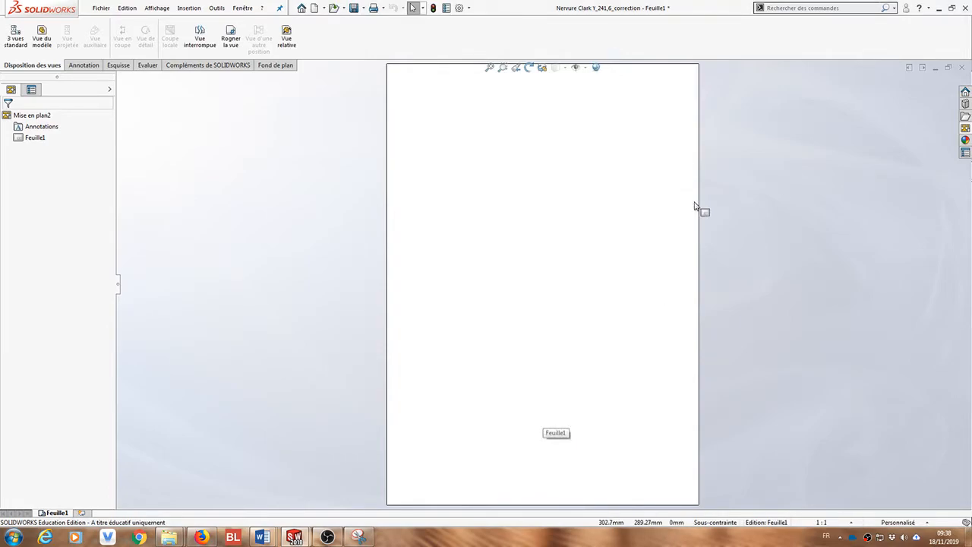
# - Keep the view palette permanently displayed and place the (A) Dessus view on the lower half of the sheet
pyautogui.click(966, 129)
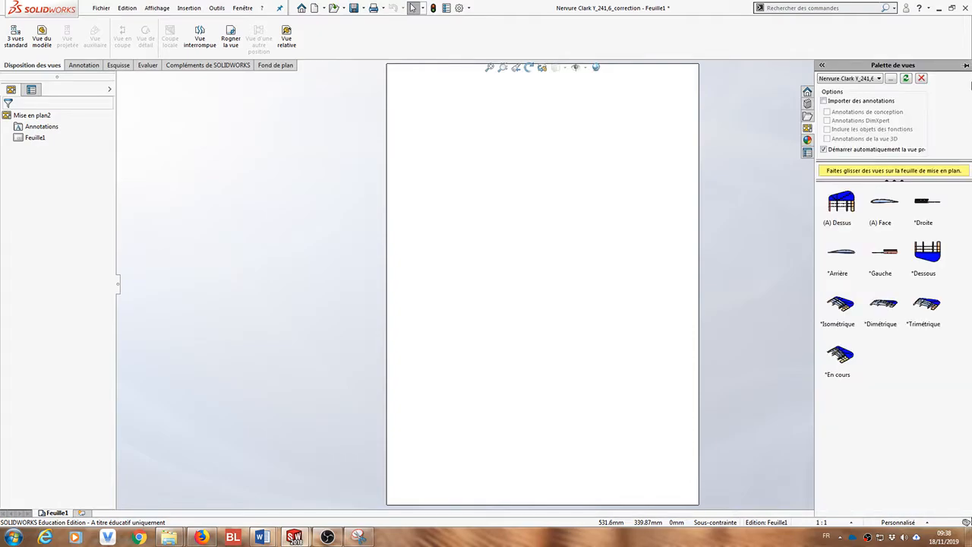
pyautogui.click(966, 66)
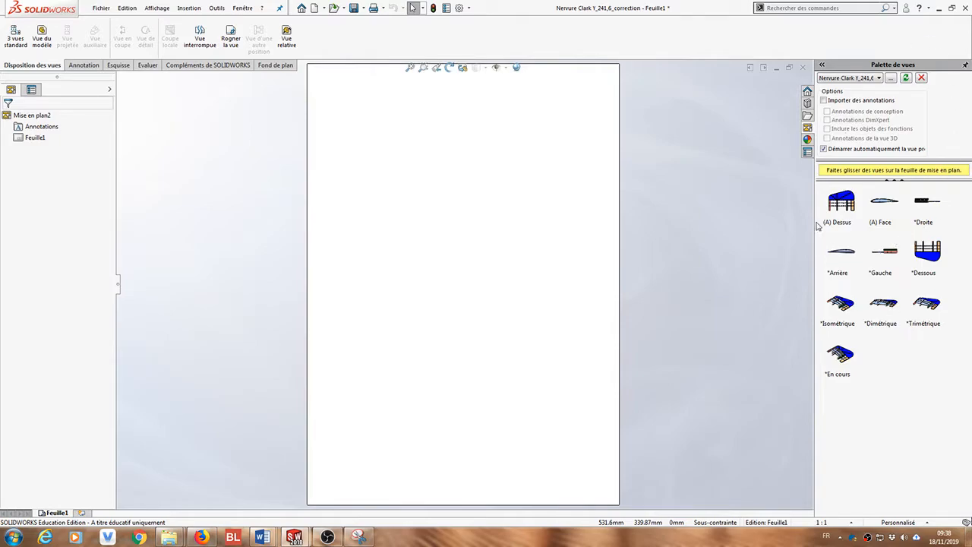
pyautogui.moveTo(842, 204)
pyautogui.mouseDown()
pyautogui.moveTo(582, 243)
pyautogui.moveTo(482, 230)
pyautogui.moveTo(457, 193)
pyautogui.moveTo(466, 351)
pyautogui.moveTo(467, 341)
pyautogui.mouseUp()
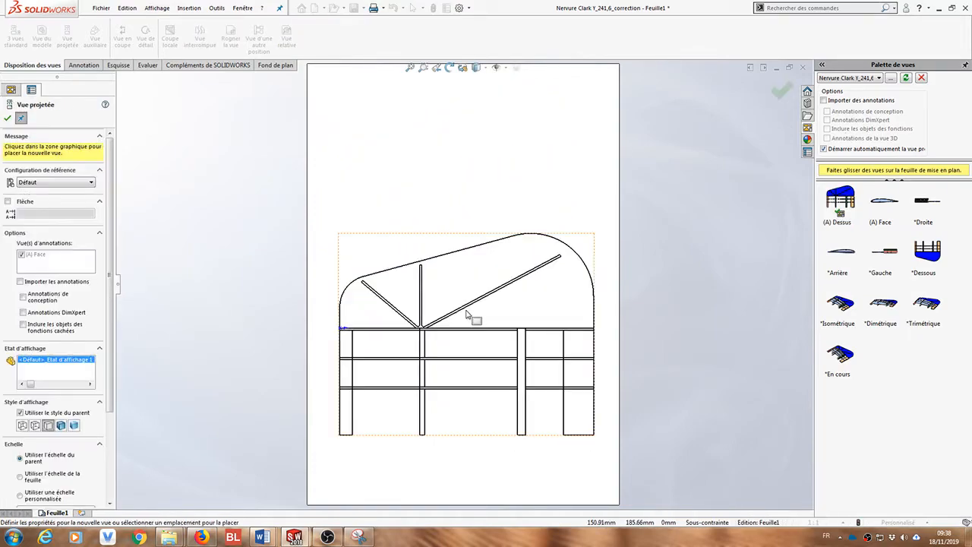
# - Place a projected front view above the Dessus view, and delete that projected view
pyautogui.click(428, 201)
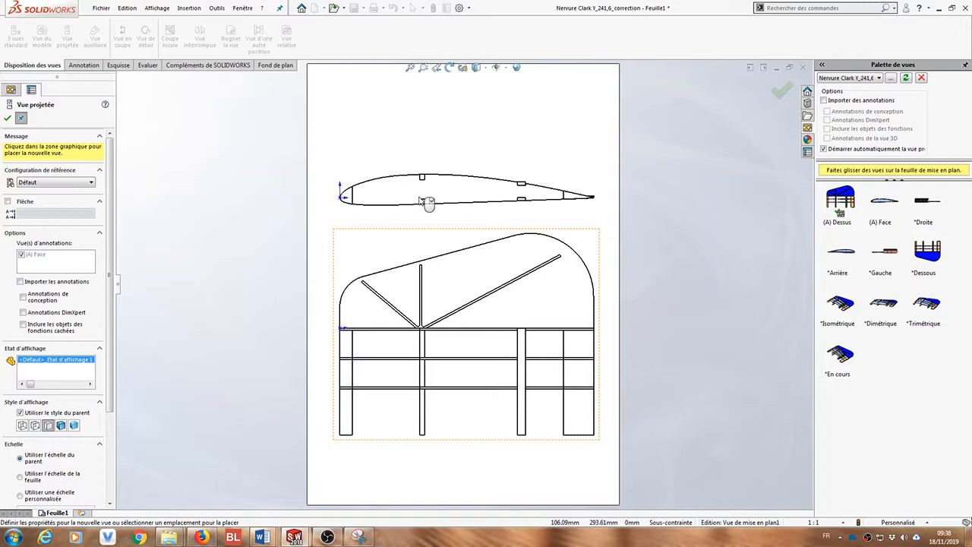
pyautogui.press('Escape')
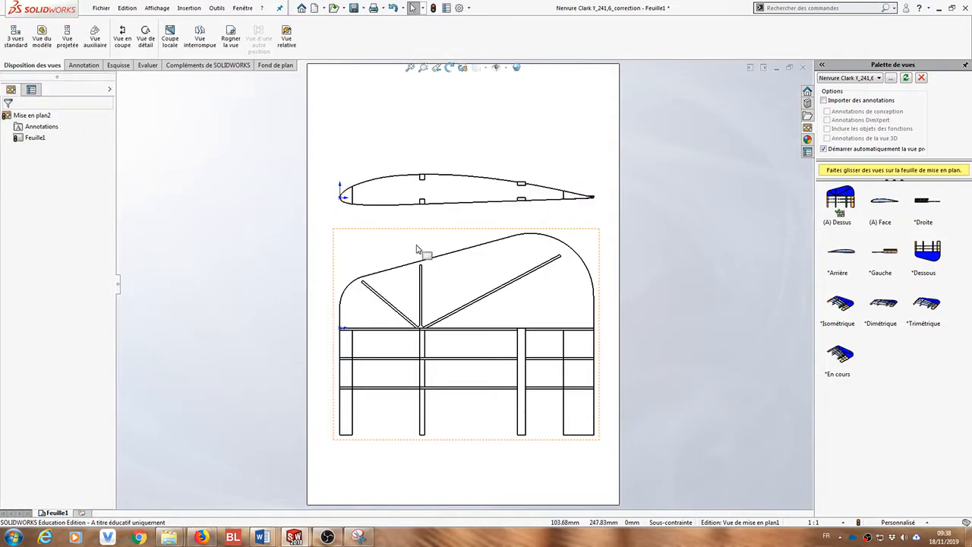
pyautogui.click(420, 204)
pyautogui.press('Delete')
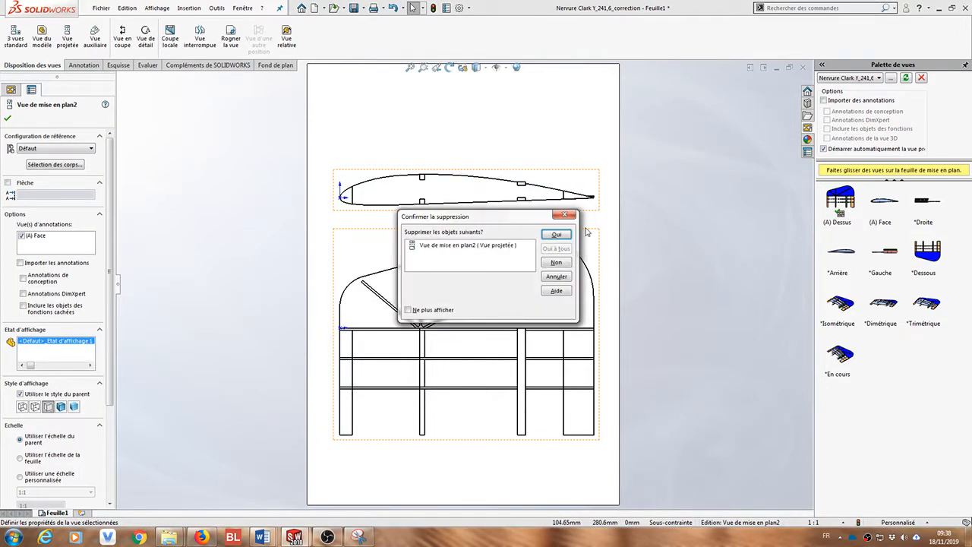
pyautogui.click(566, 236)
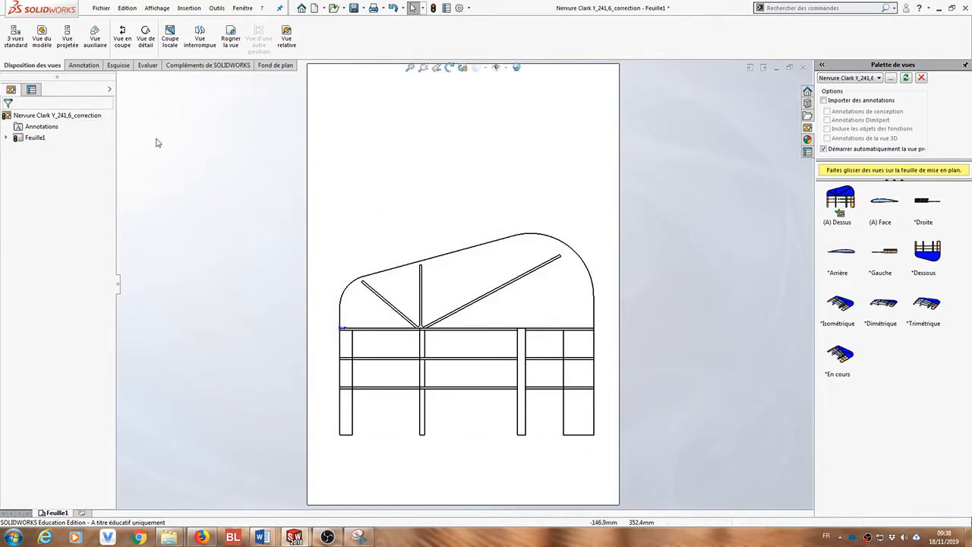
# - Project a front view of the rib profile from the Dessus view and place it above
pyautogui.click(67, 40)
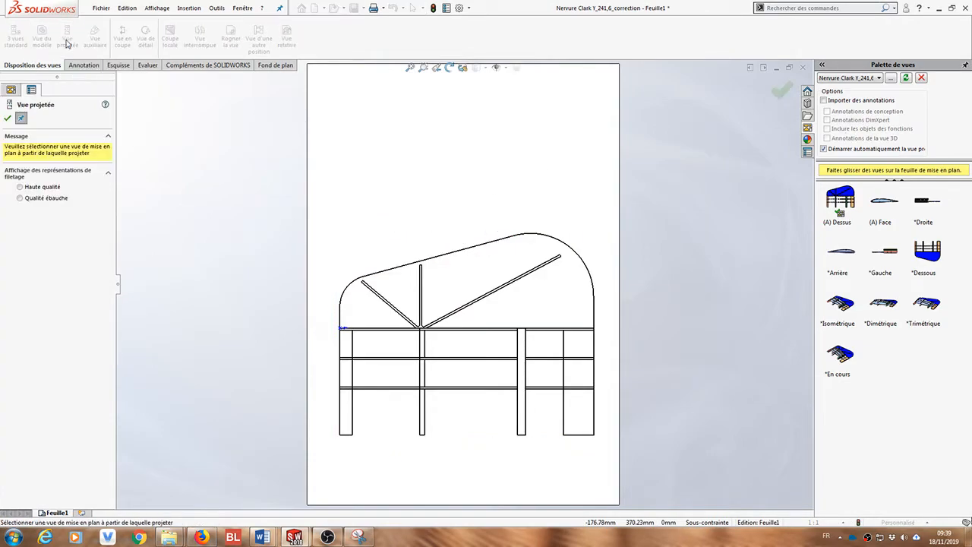
pyautogui.click(425, 249)
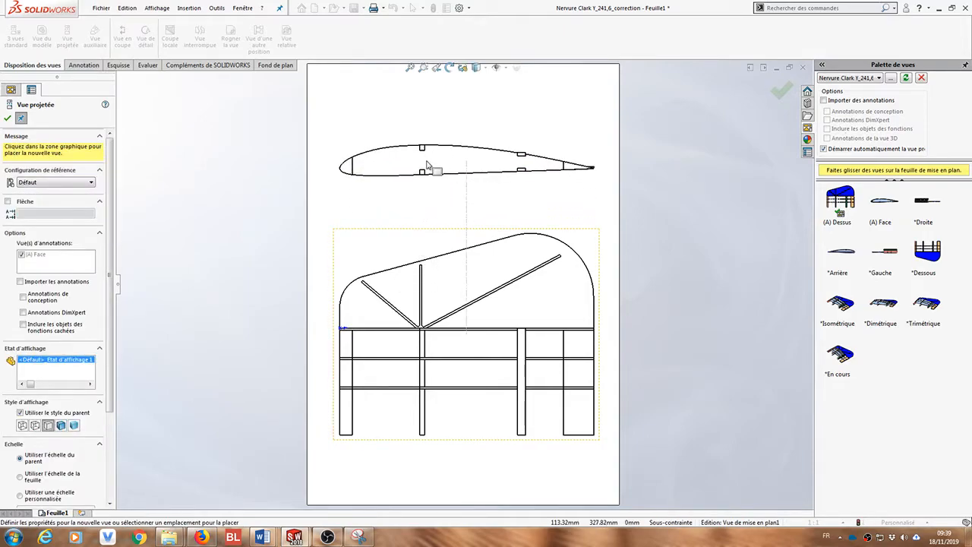
pyautogui.click(429, 165)
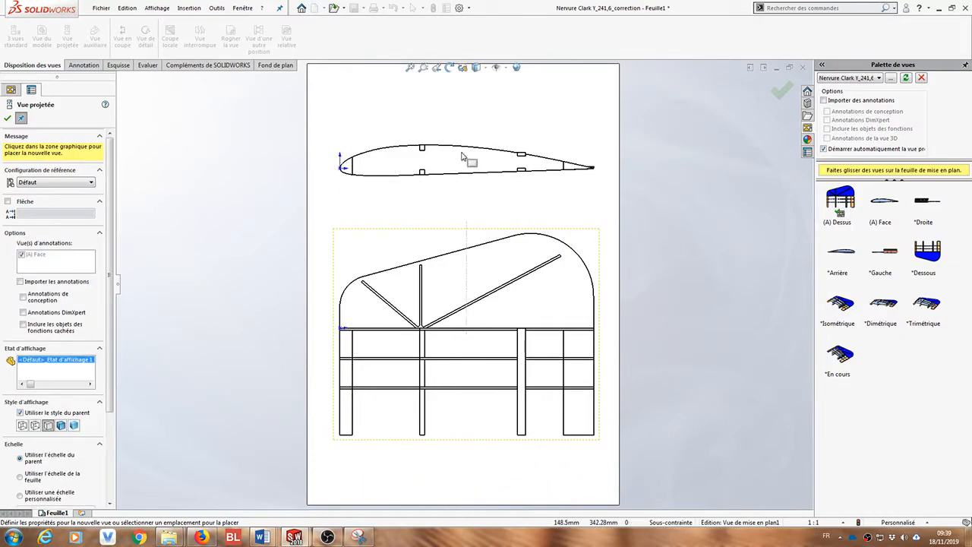
pyautogui.press('Escape')
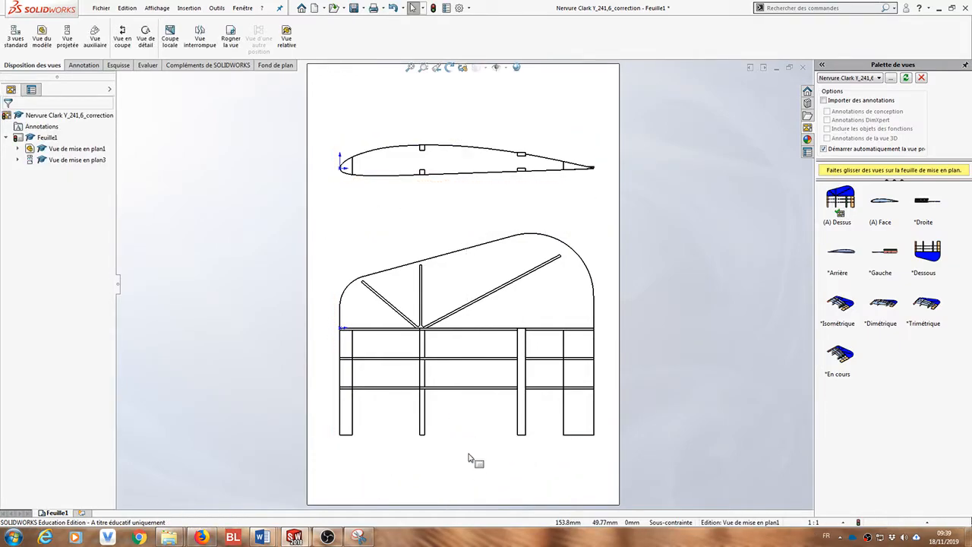
pyautogui.click(373, 271)
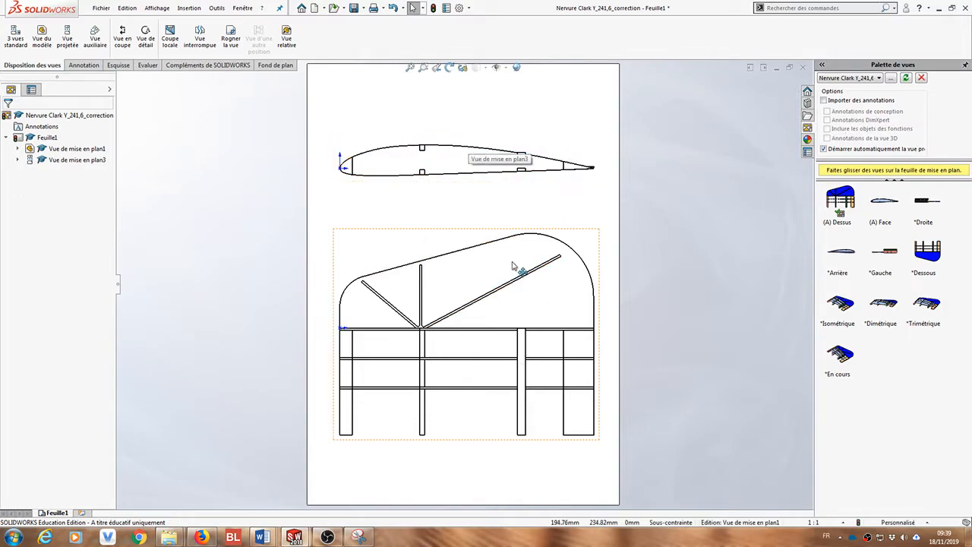
# - Dimension the width of the leading-edge bar at its lower end in the Dessus view, using Smart Dimension
pyautogui.click(83, 66)
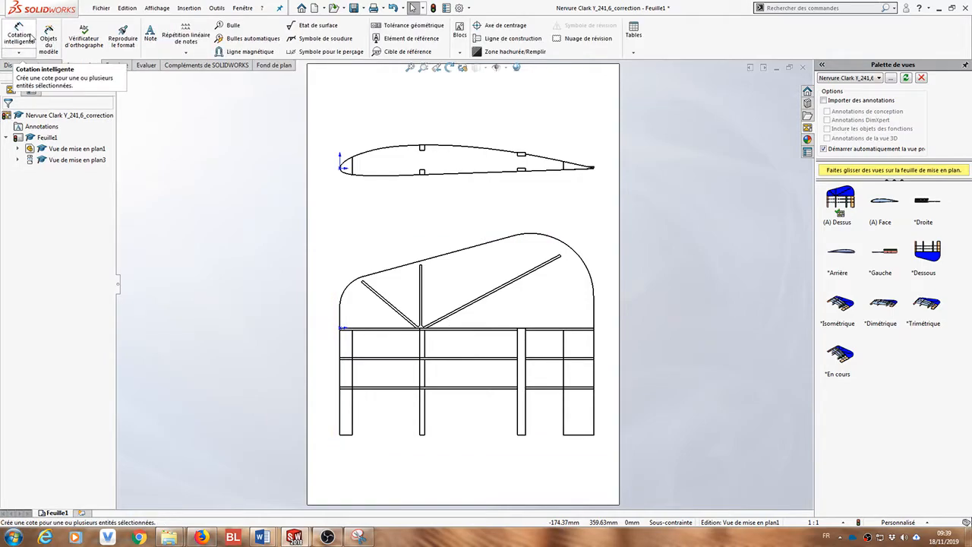
pyautogui.click(30, 38)
pyautogui.scroll(-4, 364, 456)
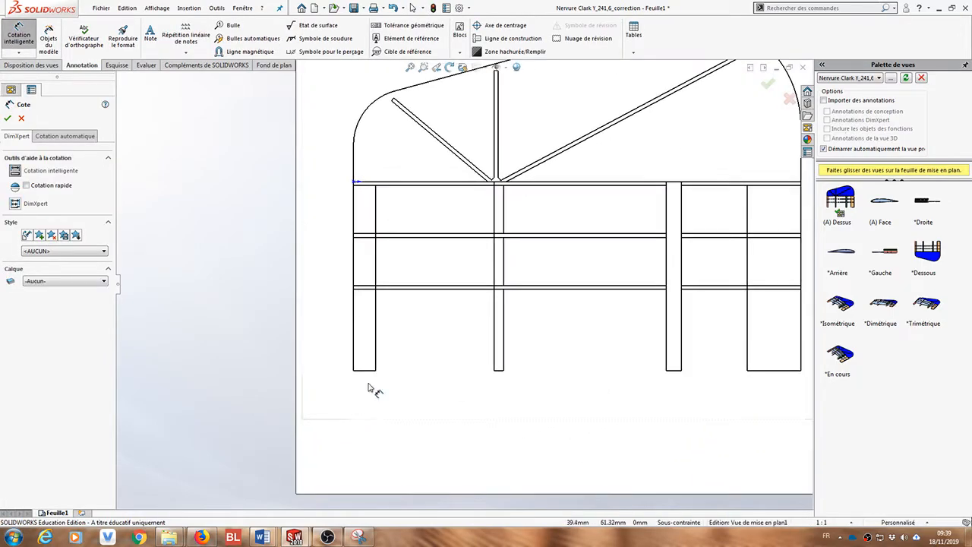
pyautogui.click(364, 374)
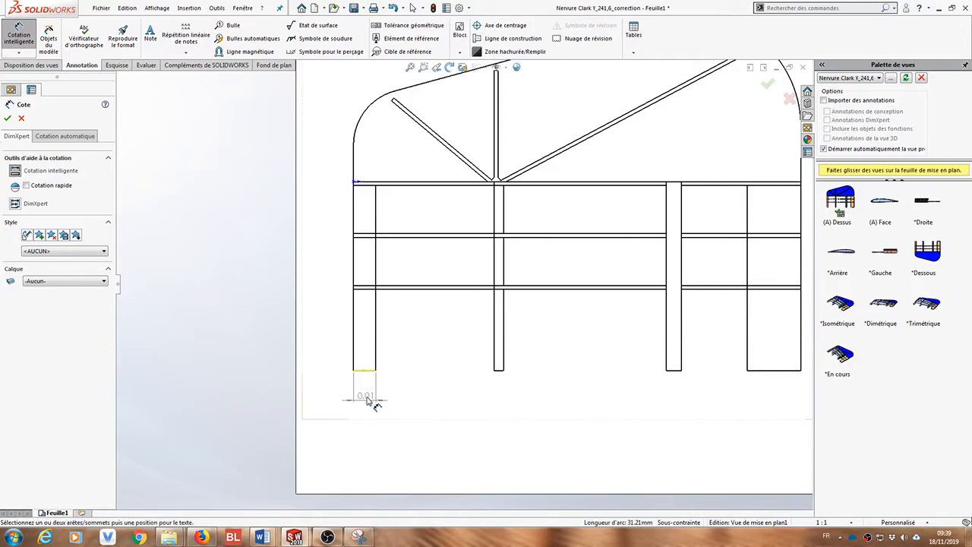
pyautogui.click(367, 401)
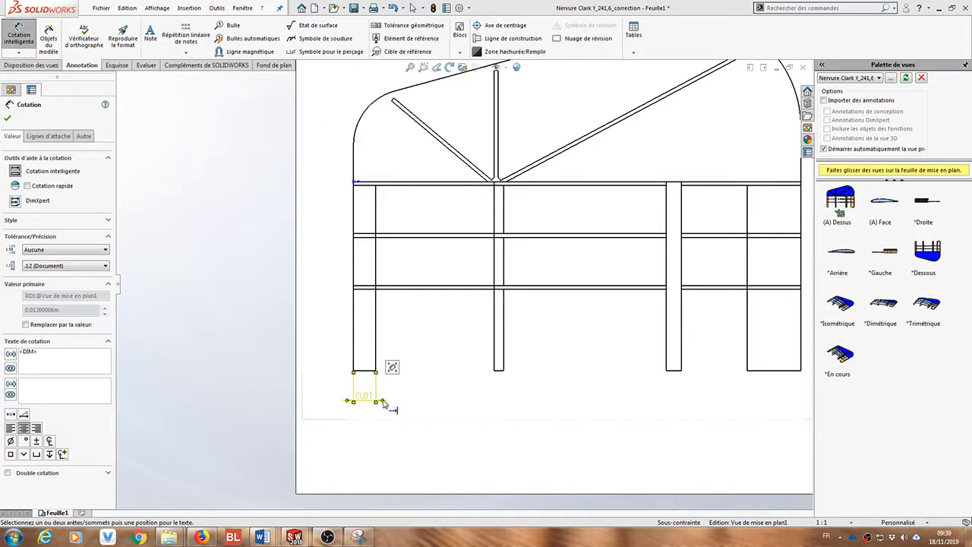
pyautogui.scroll(6, 414, 416)
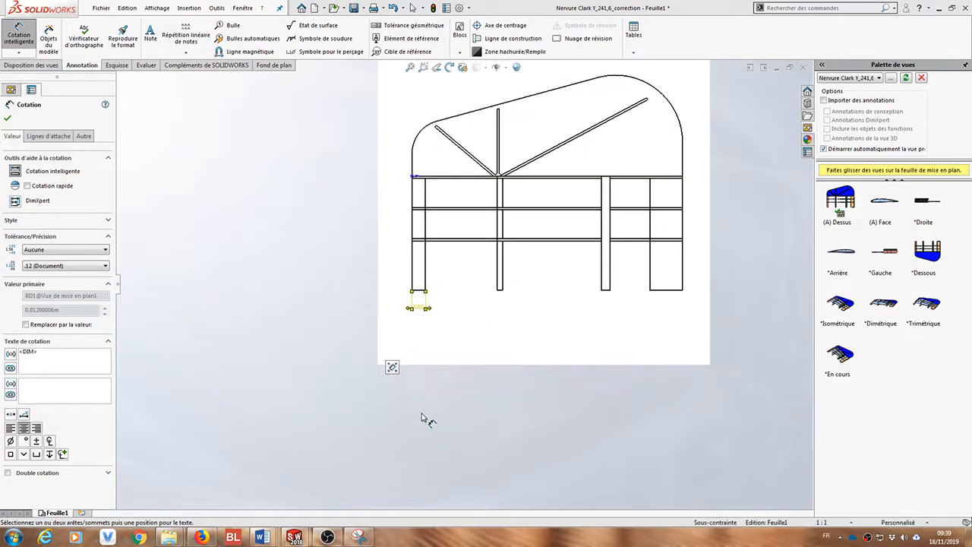
# - Change the drawing's unit system to MMGS (millimetre, gram, second)
pyautogui.press('Escape')
pyautogui.click(420, 308)
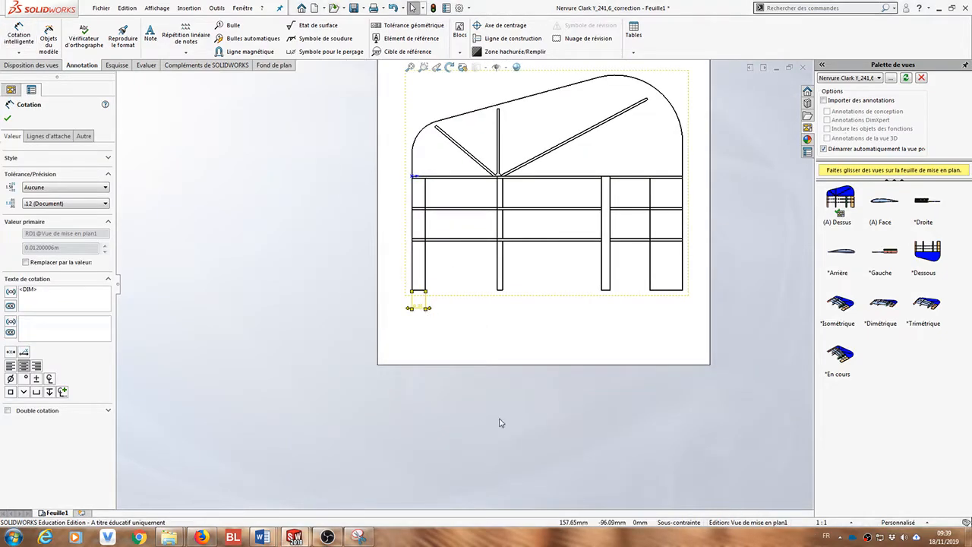
pyautogui.click(899, 522)
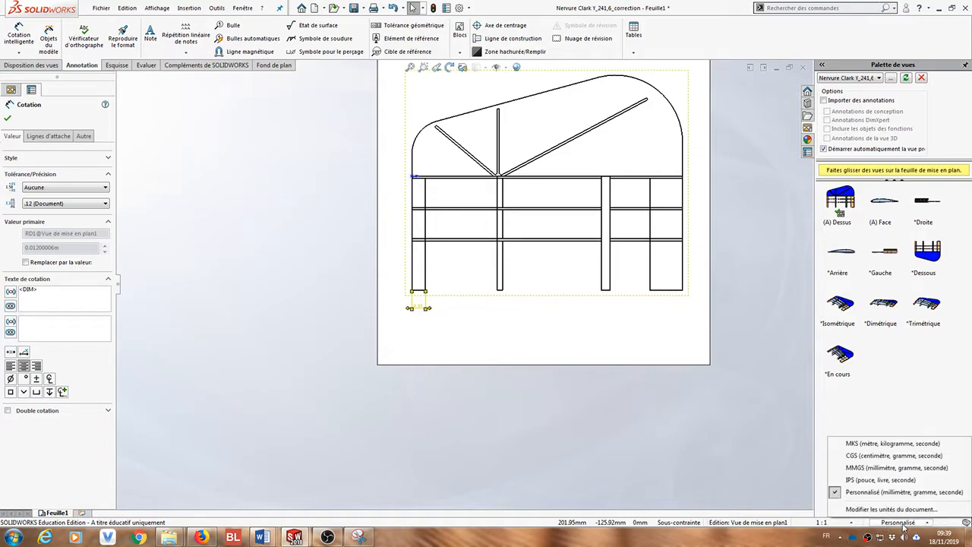
pyautogui.click(876, 470)
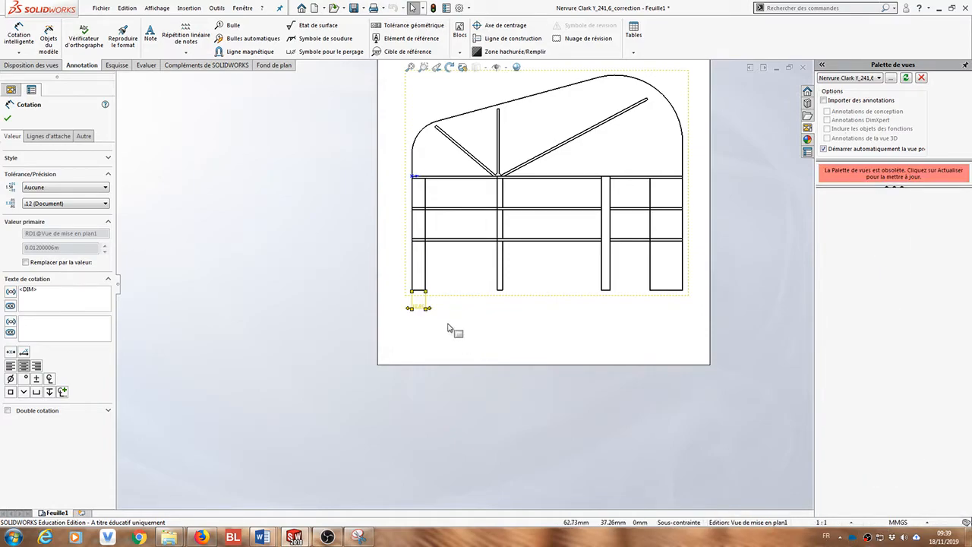
pyautogui.press('Escape')
# - Dimension the widths of the two middle spars at their lower ends in the Dessus view, placing both below the view
pyautogui.scroll(-3, 433, 311)
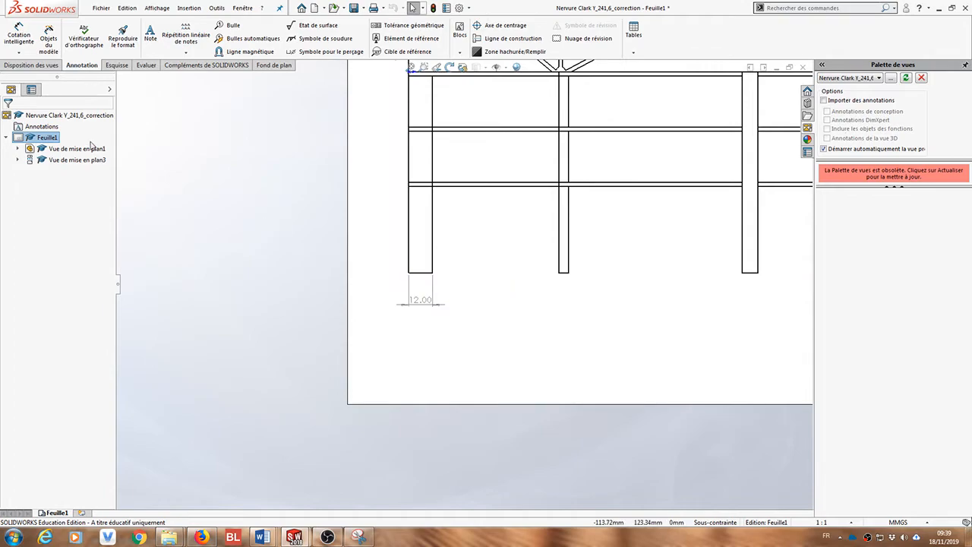
pyautogui.click(19, 34)
pyautogui.scroll(-2, 574, 302)
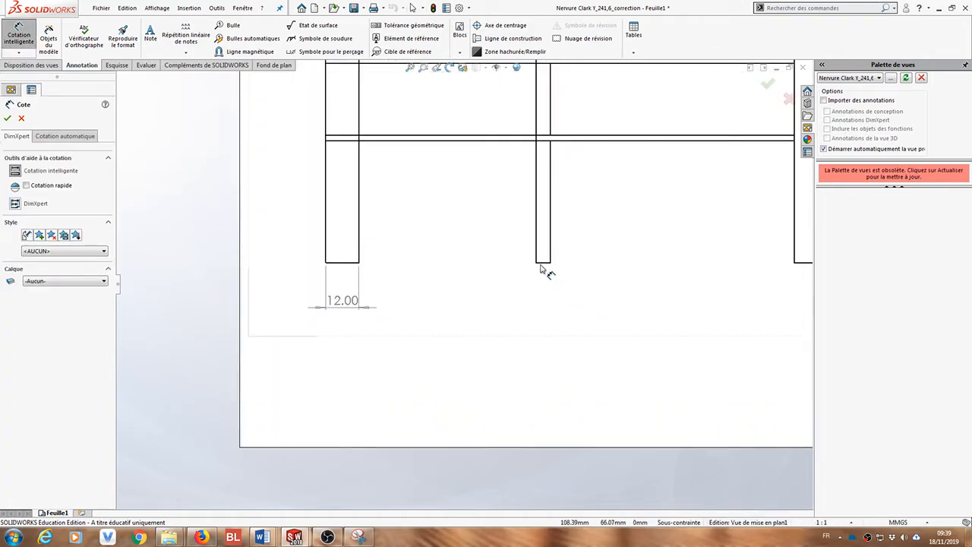
pyautogui.click(544, 265)
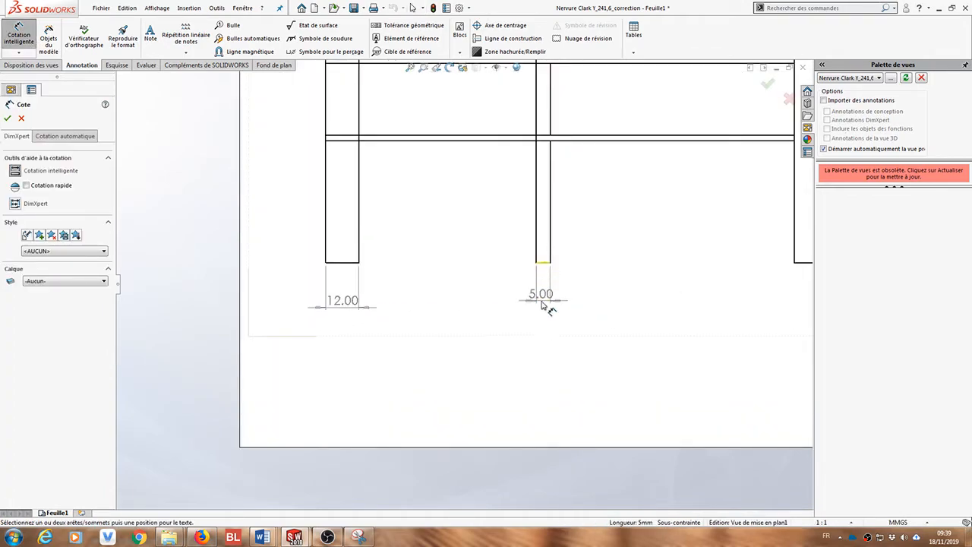
pyautogui.click(562, 318)
pyautogui.scroll(2, 645, 322)
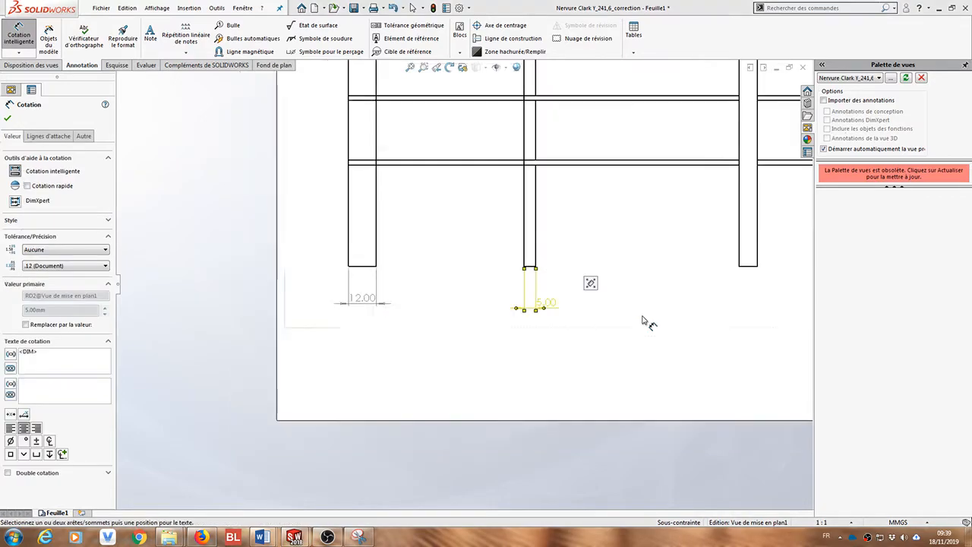
pyautogui.click(637, 266)
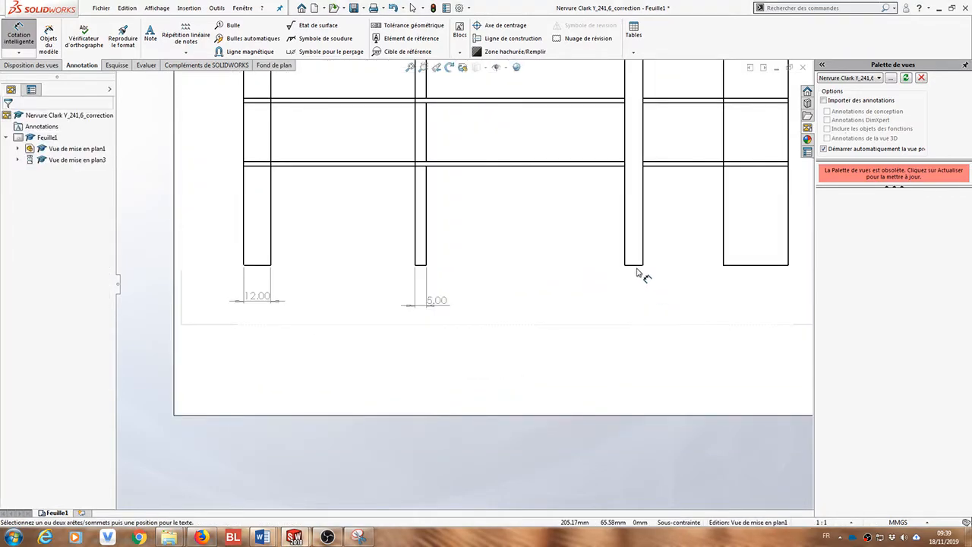
pyautogui.click(615, 308)
# - Align the leading-edge bar's width dimension with the spar dimensions and dimension the trailing-edge bar's width on the same row
pyautogui.click(260, 308)
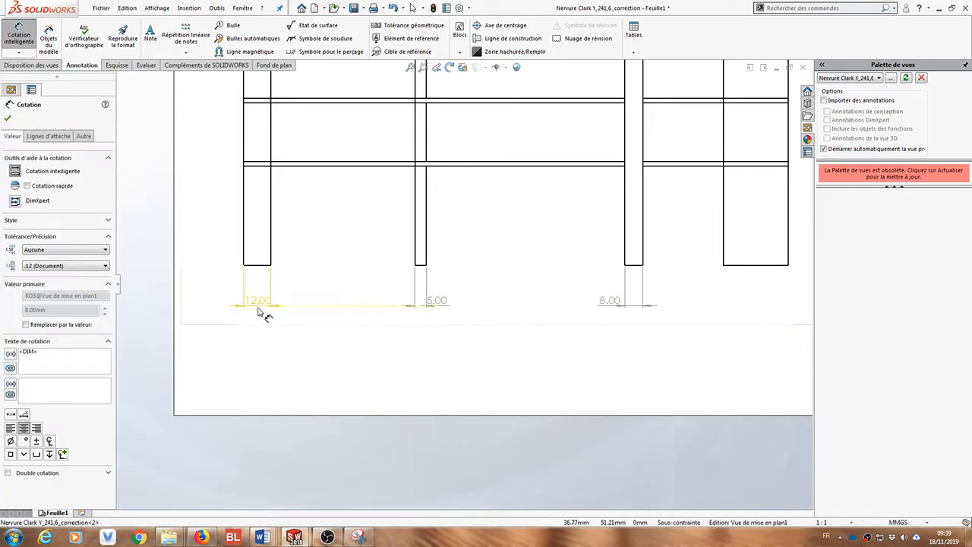
pyautogui.click(757, 267)
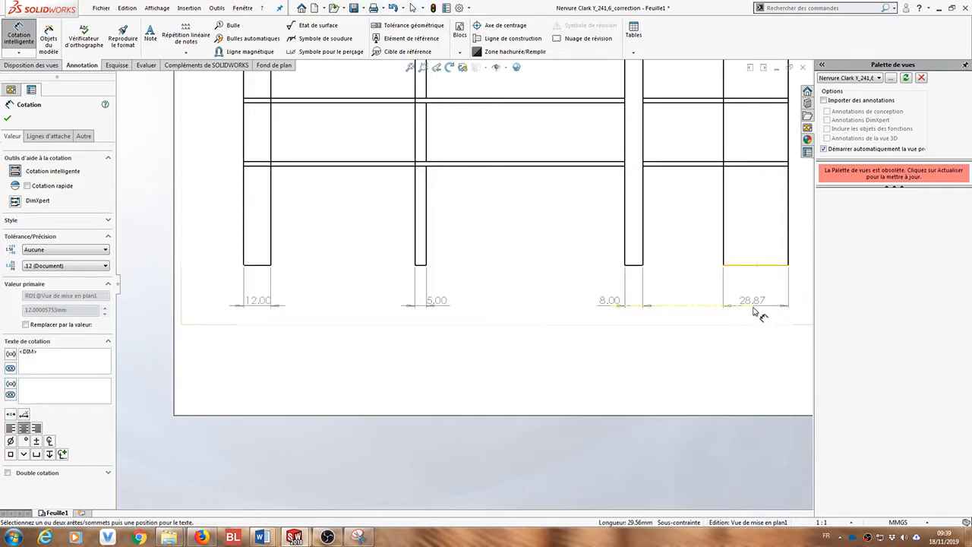
pyautogui.click(753, 308)
# - Dimension the overall width between the outer edges of the leading-edge and trailing-edge bars, below the other width dimensions
pyautogui.scroll(2, 743, 324)
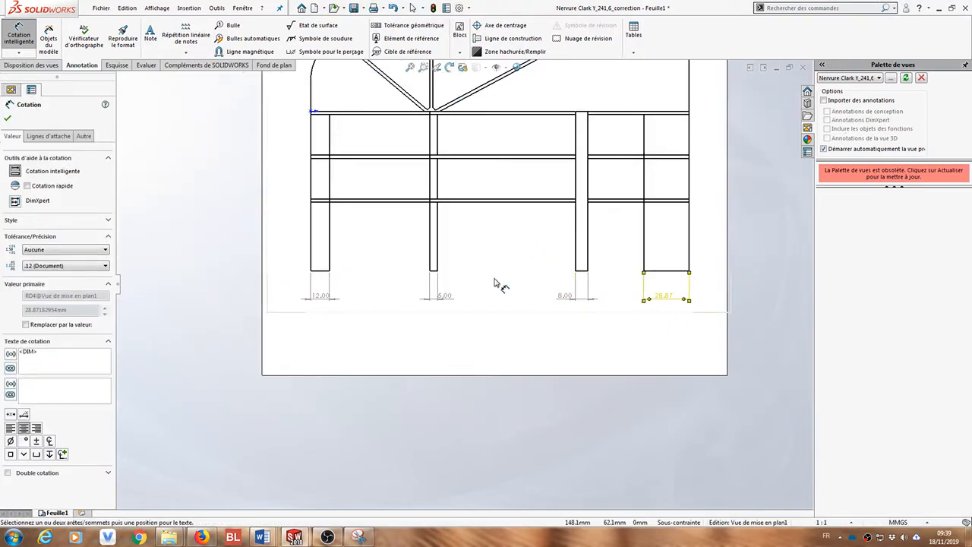
pyautogui.click(311, 245)
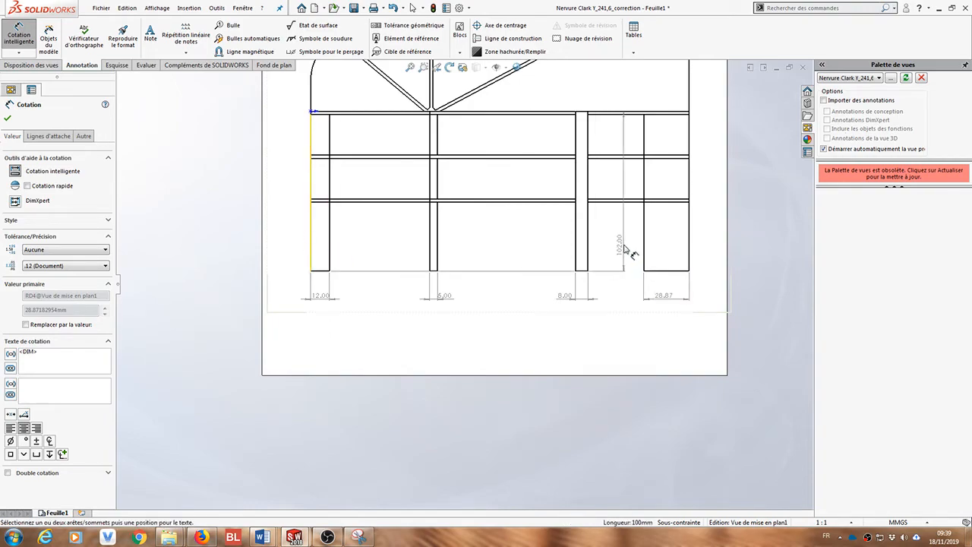
pyautogui.click(688, 257)
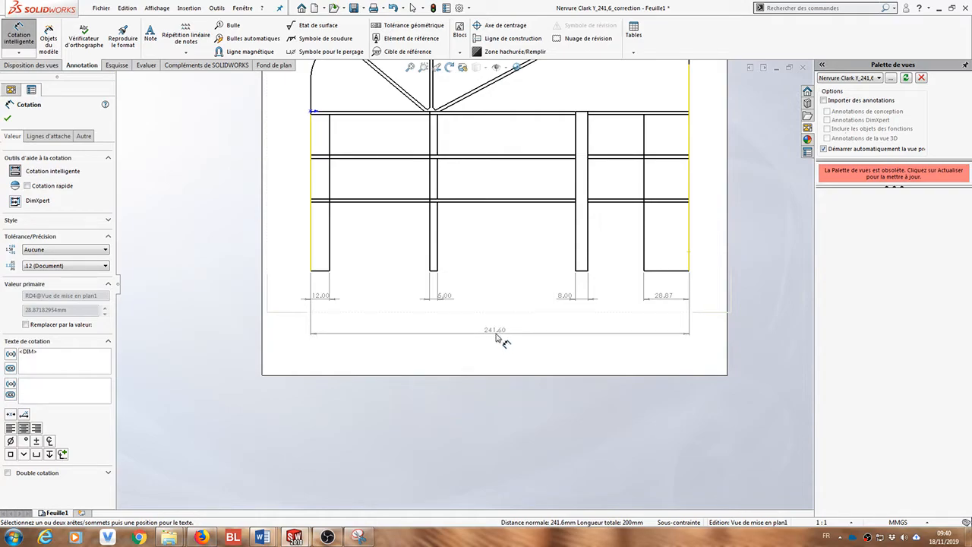
pyautogui.click(493, 342)
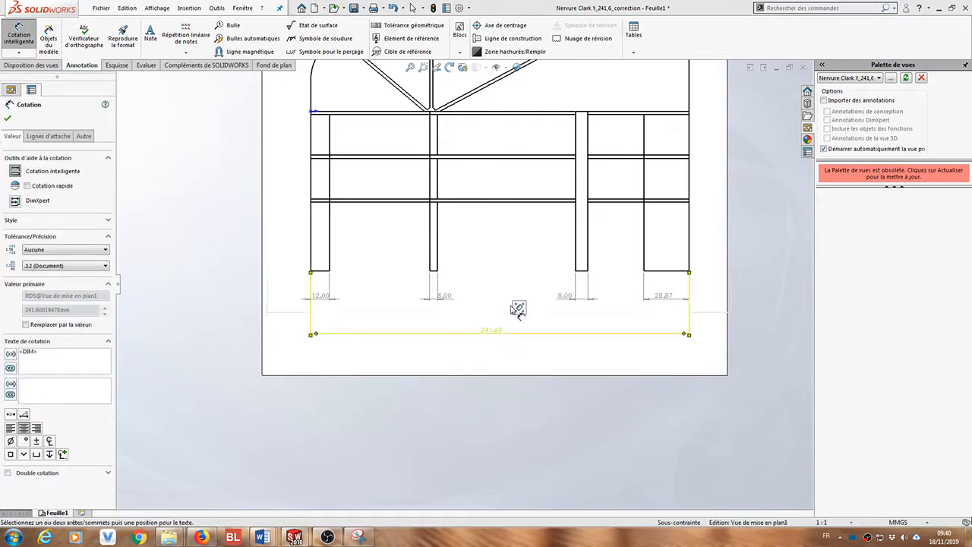
# - Dimension the thickness of the uppermost horizontal rib beside the leading edge, with its text just above the rib
pyautogui.scroll(1, 517, 310)
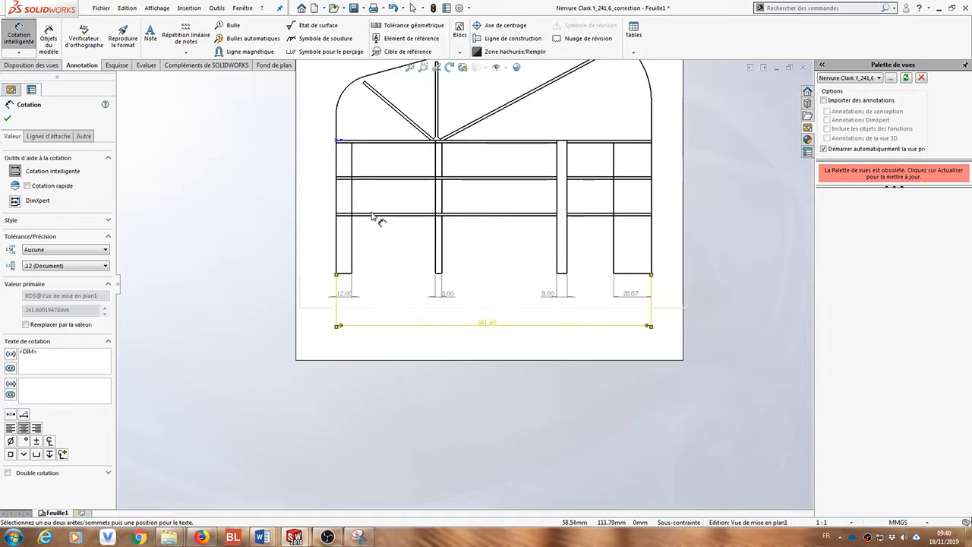
pyautogui.scroll(-2, 375, 149)
pyautogui.scroll(-2, 376, 149)
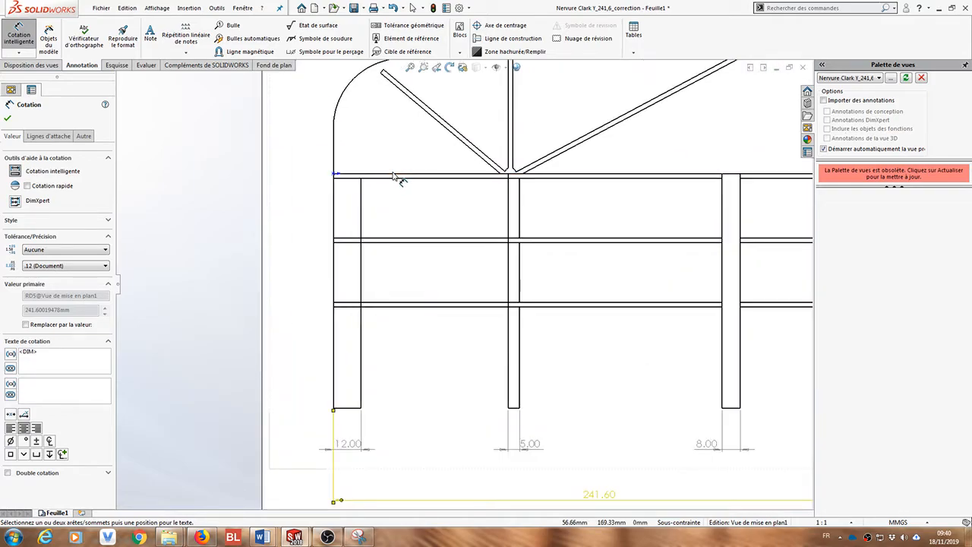
pyautogui.click(393, 178)
pyautogui.click(394, 179)
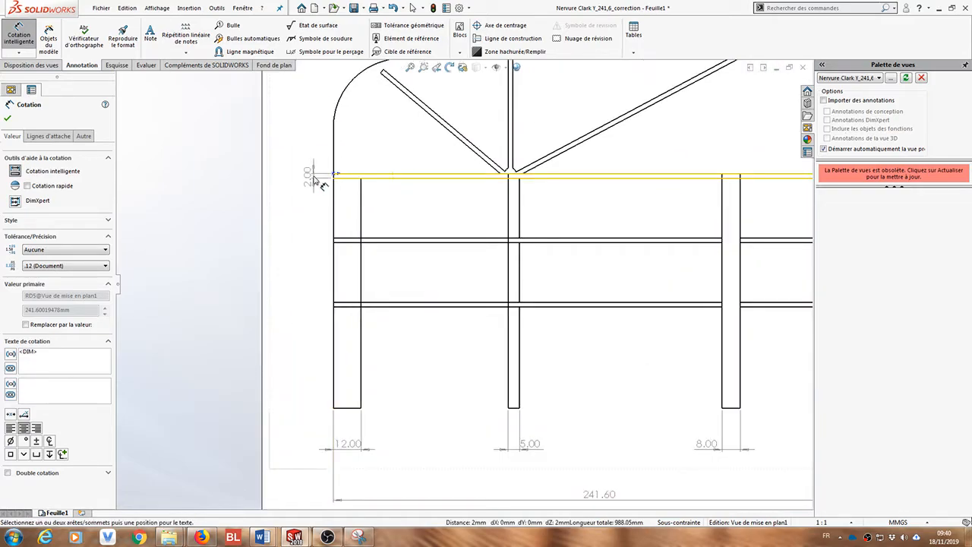
pyautogui.click(314, 159)
pyautogui.moveTo(311, 155); pyautogui.dragTo(310, 145)
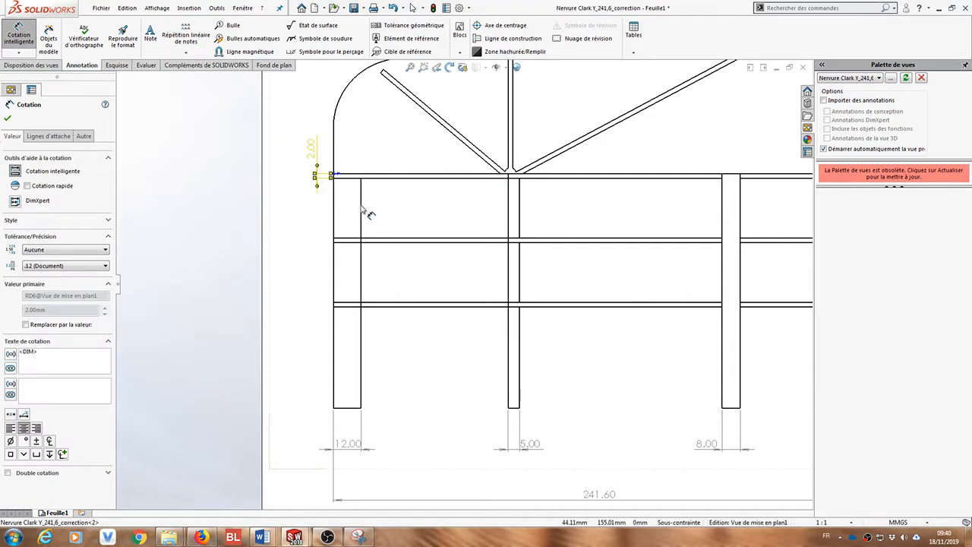
# - Dimension the spacing between the lower edges of the first and second horizontal ribs, in line with the rib thickness dimension
pyautogui.click(403, 179)
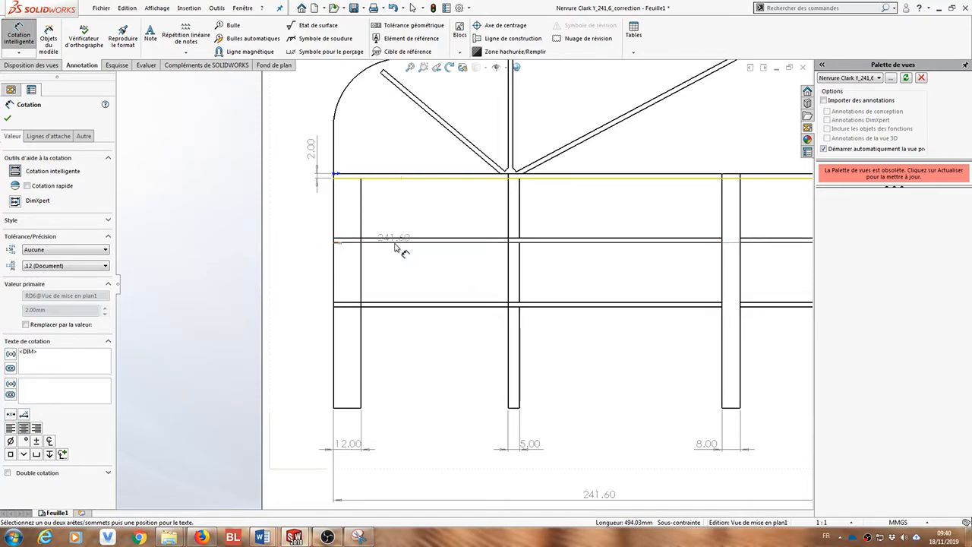
pyautogui.click(396, 242)
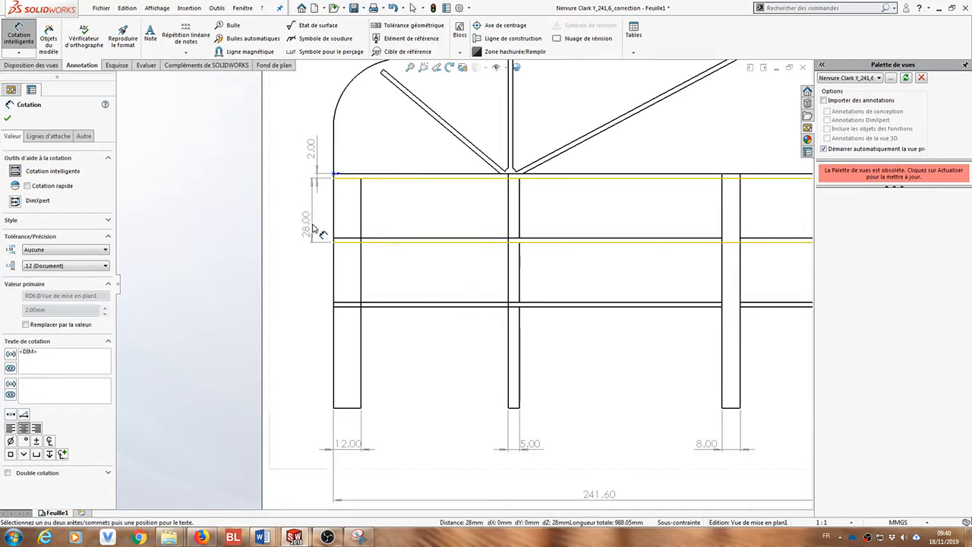
pyautogui.click(316, 218)
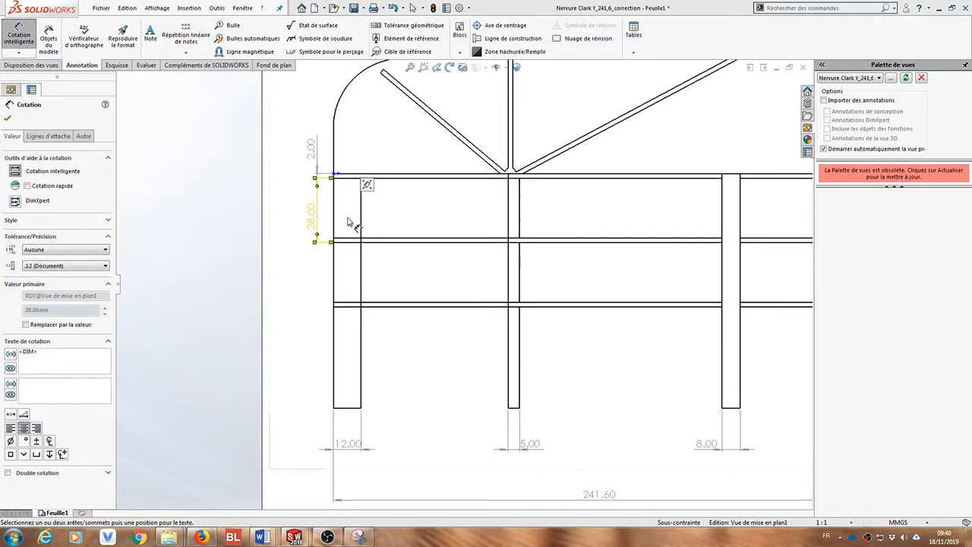
pyautogui.press('Escape')
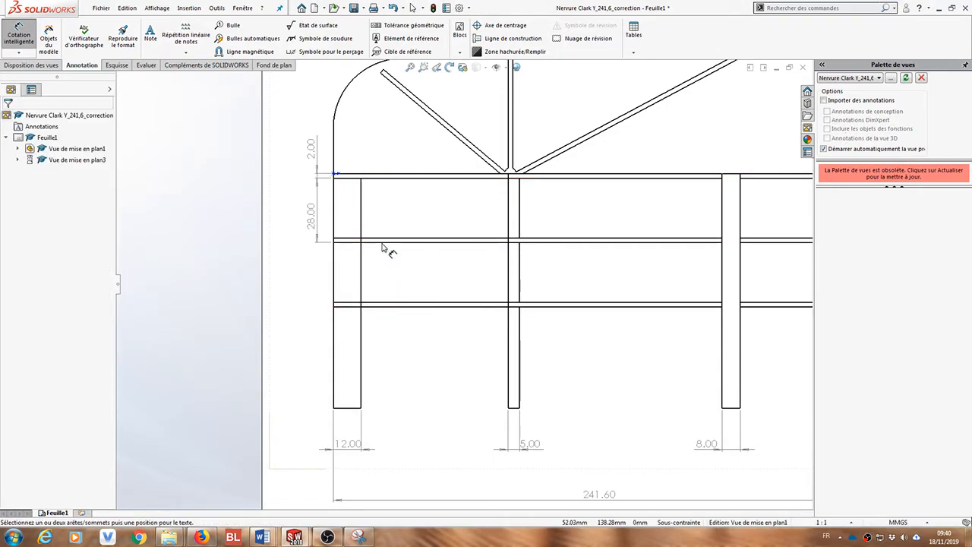
# - Dimension the spacing between the lower edges of the second and third horizontal ribs, in line with the spacing above
pyautogui.click(385, 244)
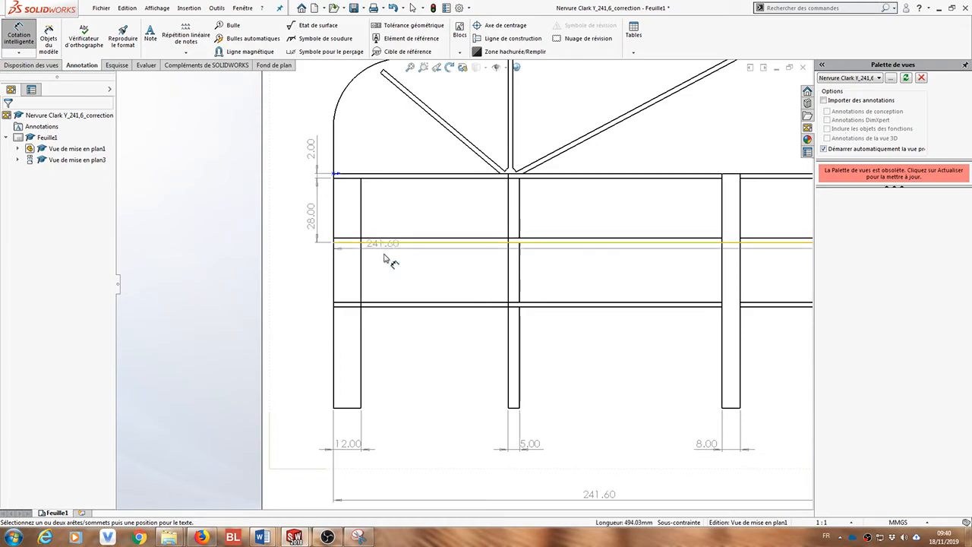
pyautogui.click(387, 307)
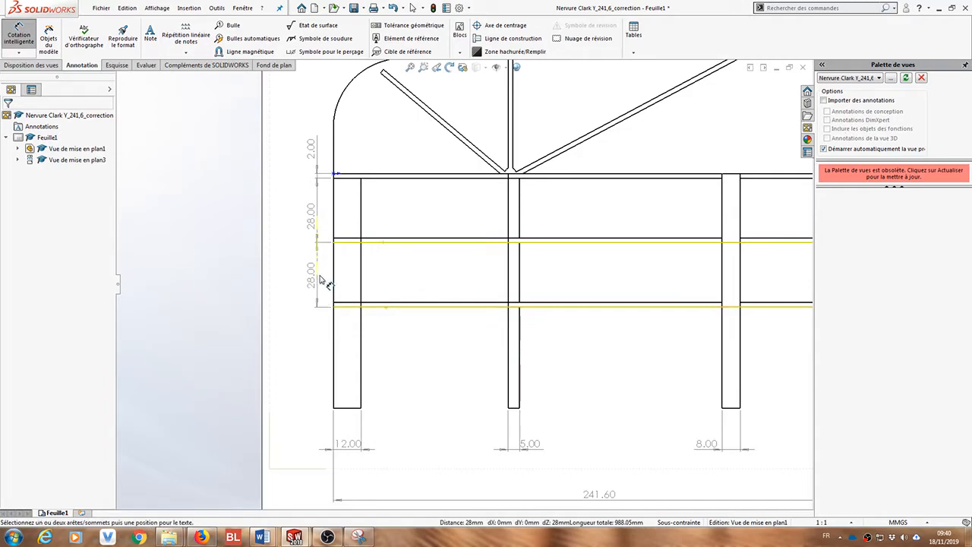
pyautogui.click(320, 281)
# - In the front view, dimension the horizontal distance from the leading-edge origin to the near side of the first lower spar slot
pyautogui.scroll(2, 541, 323)
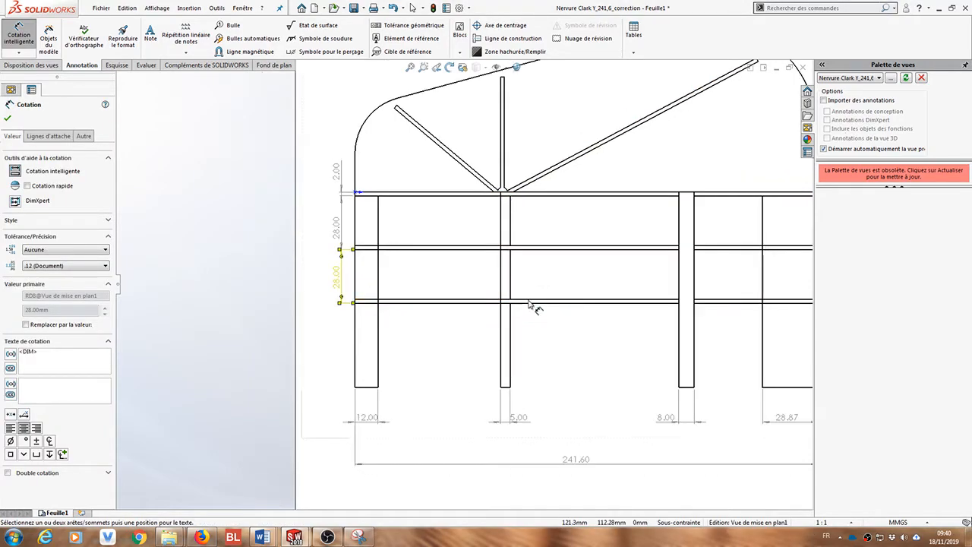
pyautogui.scroll(1, 531, 301)
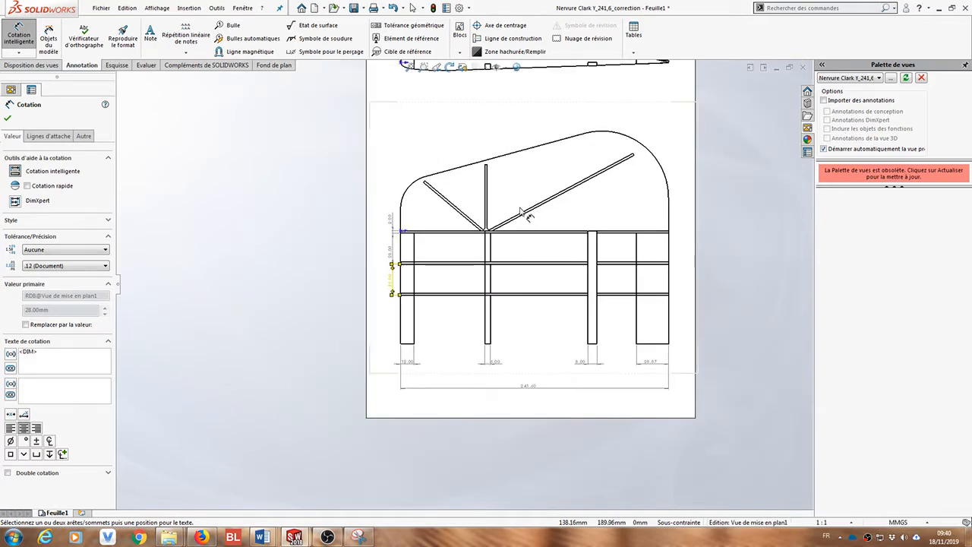
pyautogui.scroll(1, 487, 221)
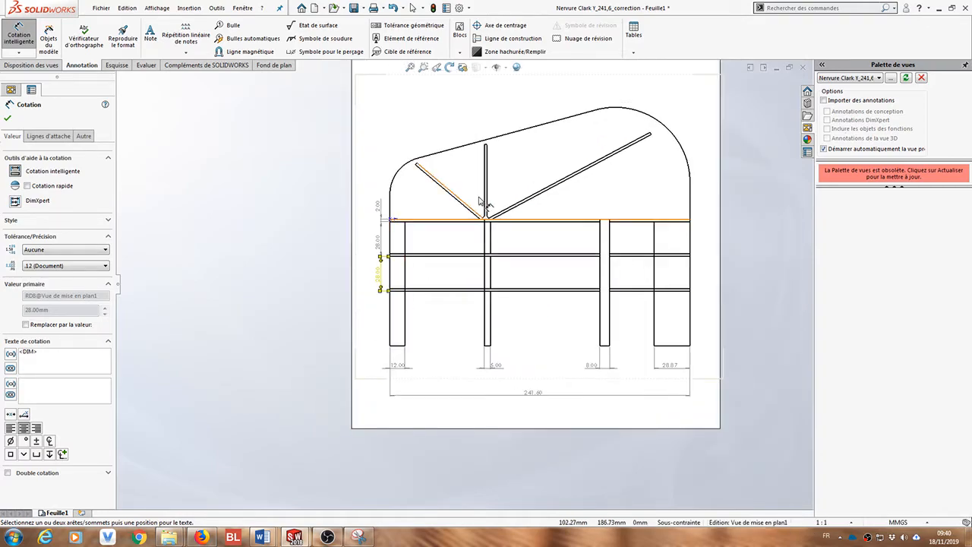
pyautogui.scroll(2, 452, 99)
pyautogui.scroll(-3, 430, 114)
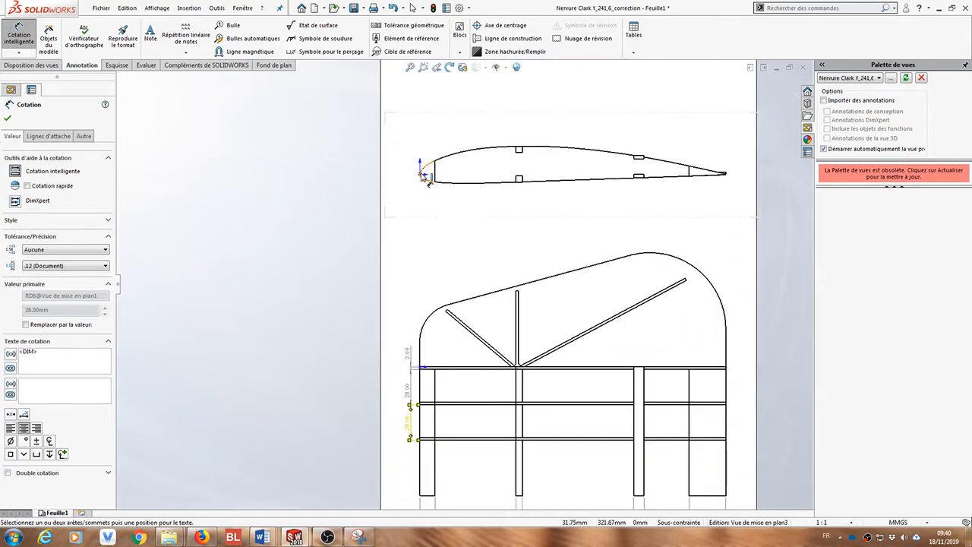
pyautogui.click(421, 175)
pyautogui.scroll(-2, 518, 181)
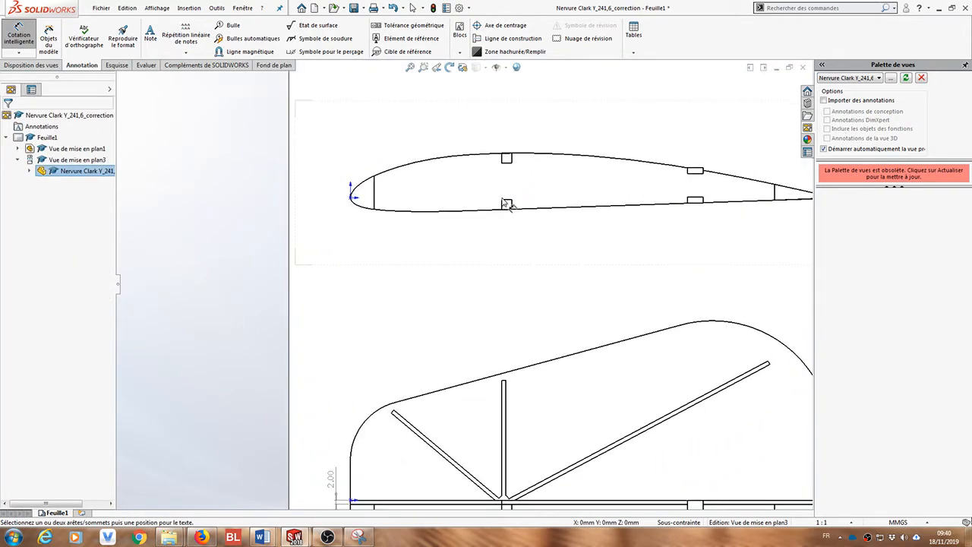
pyautogui.click(503, 205)
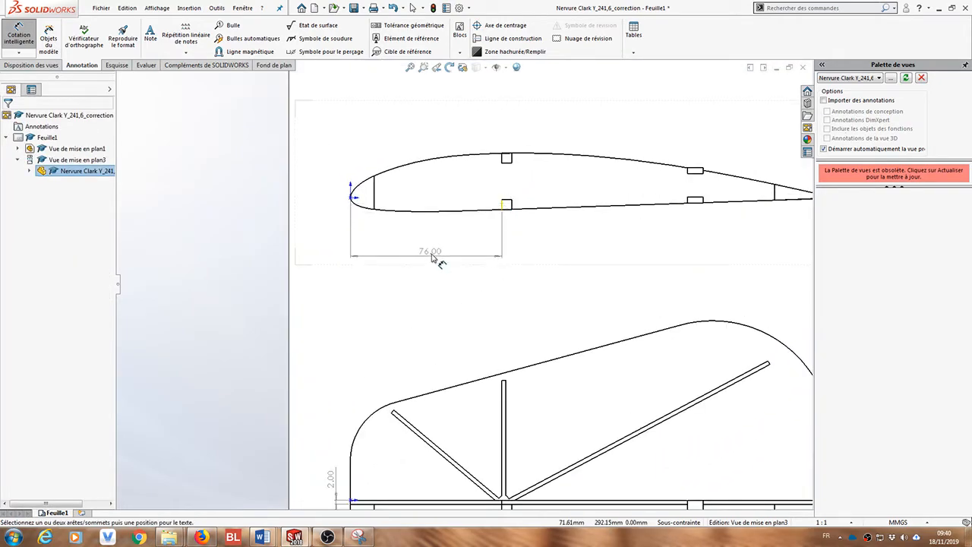
pyautogui.click(439, 253)
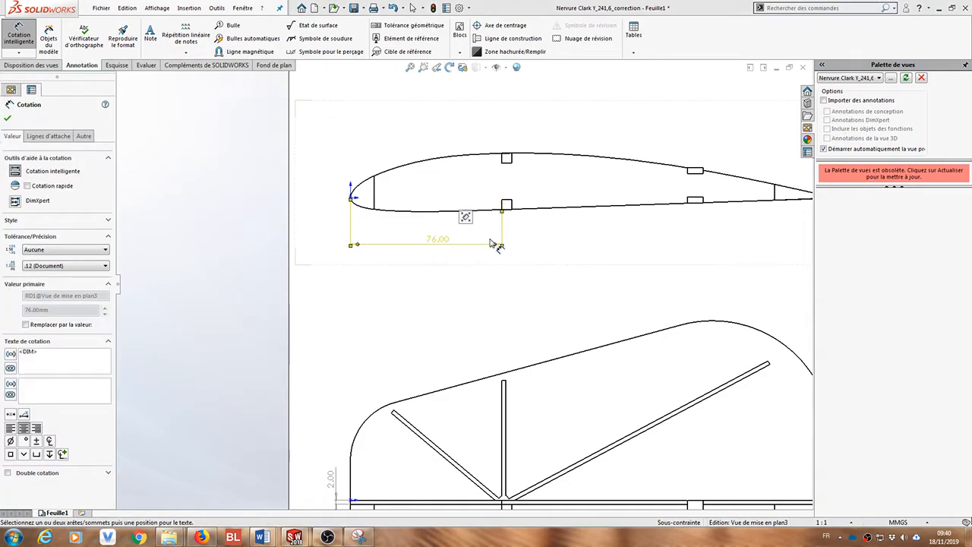
# - Dimension the horizontal distance from the leading-edge origin to the near side of the second lower spar slot, below the first distance
pyautogui.scroll(-2, 683, 196)
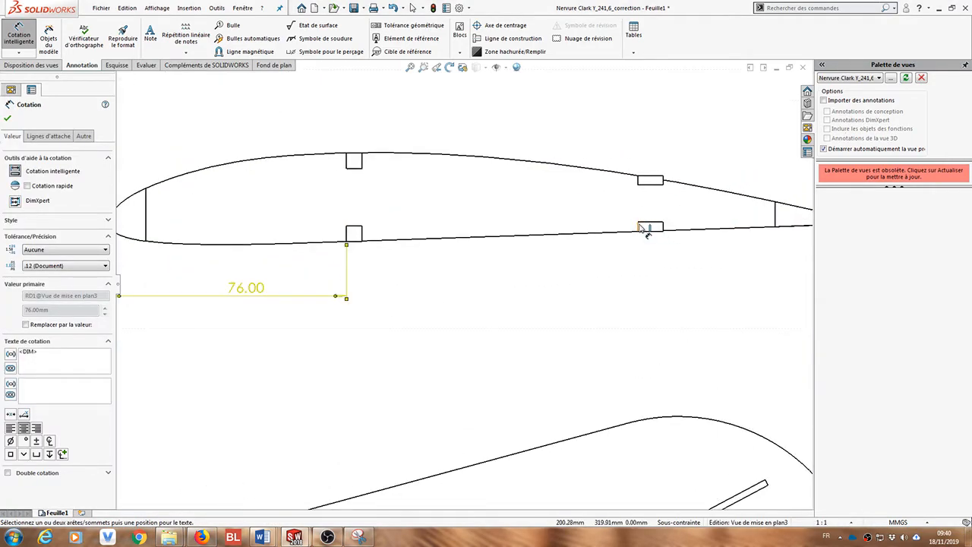
pyautogui.click(640, 228)
pyautogui.scroll(2, 206, 228)
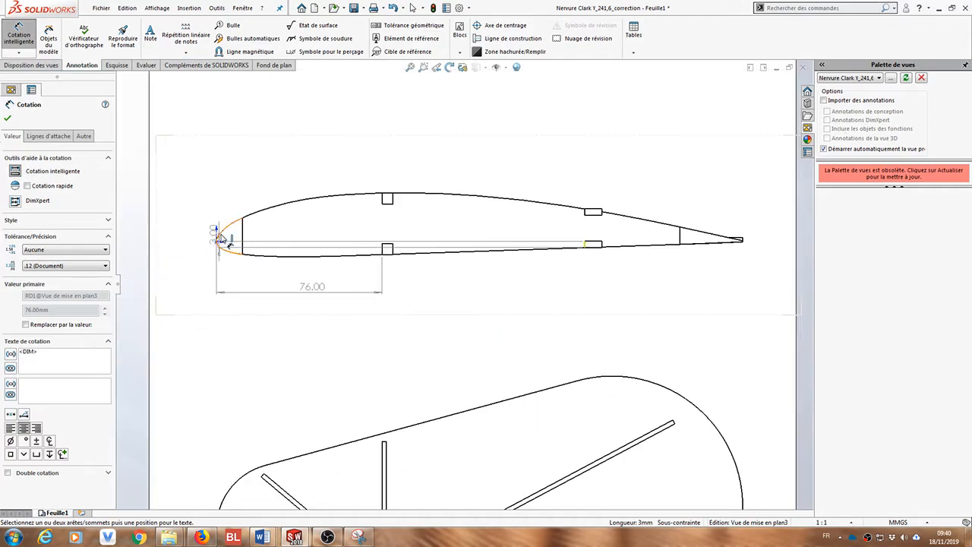
pyautogui.click(217, 242)
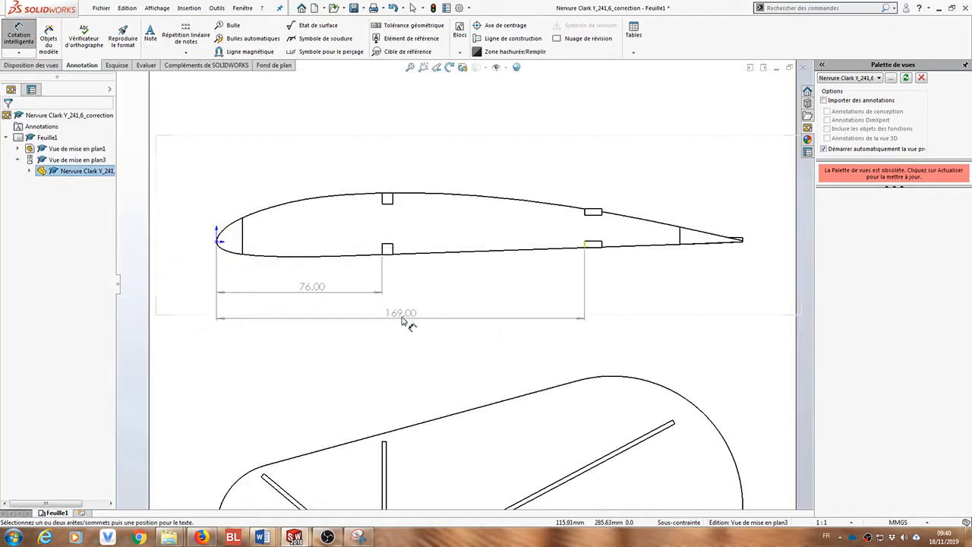
pyautogui.click(404, 323)
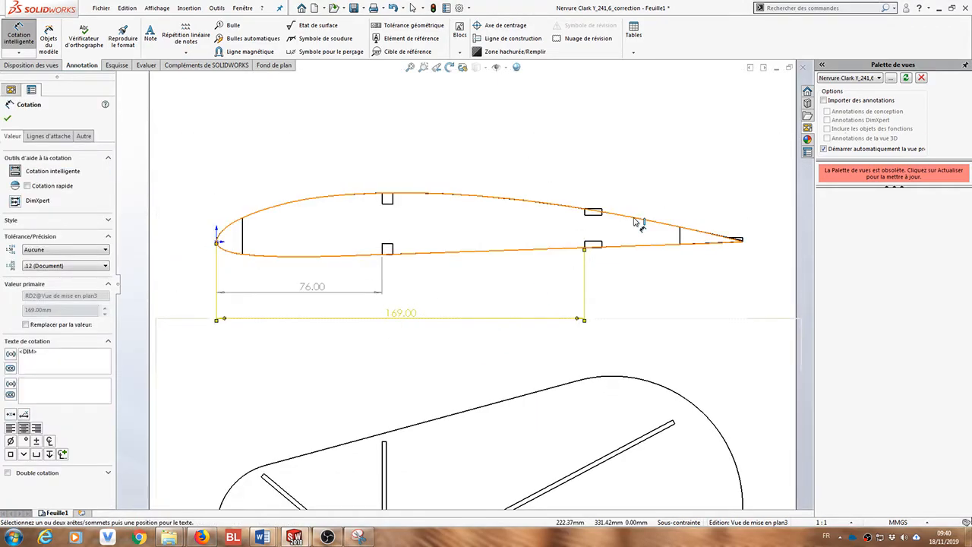
pyautogui.scroll(3, 676, 300)
pyautogui.scroll(-4, 467, 304)
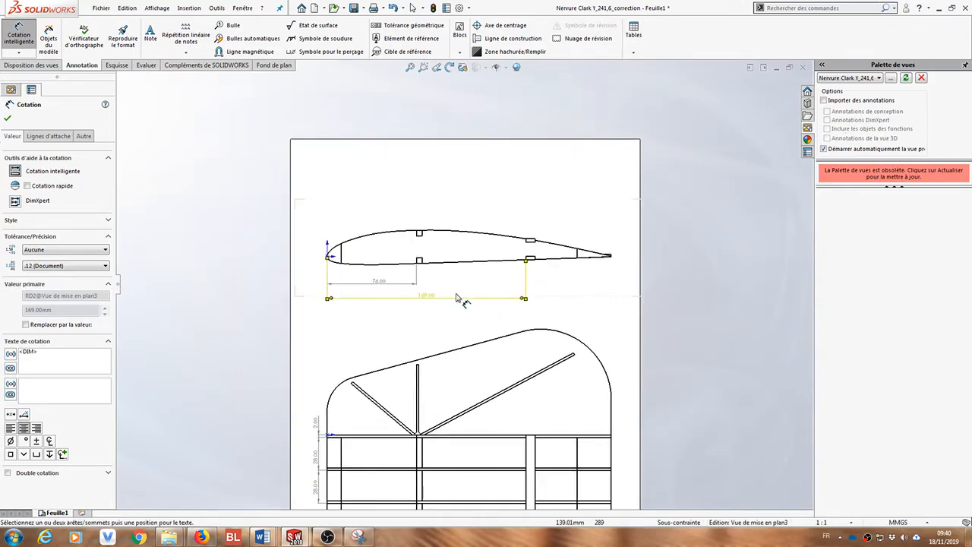
pyautogui.scroll(-1, 429, 283)
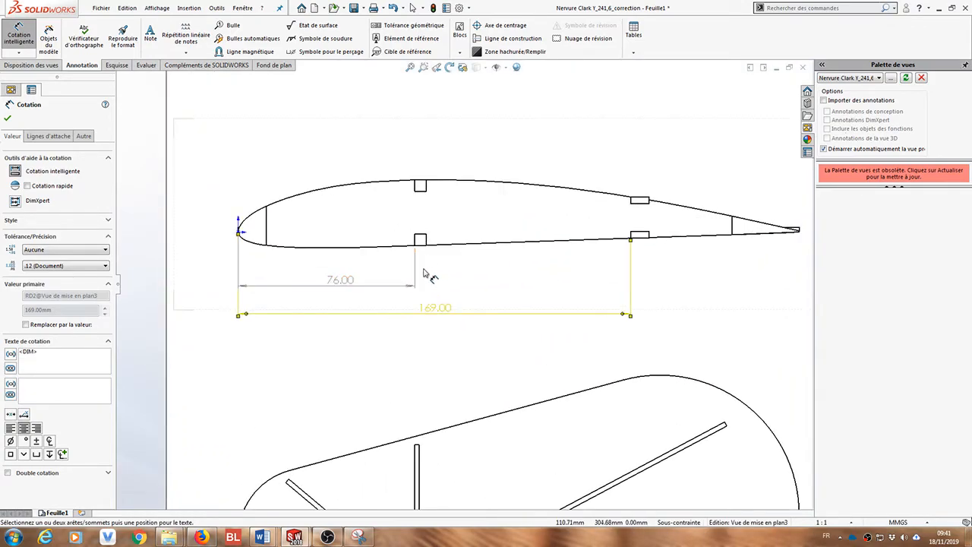
pyautogui.scroll(-3, 418, 251)
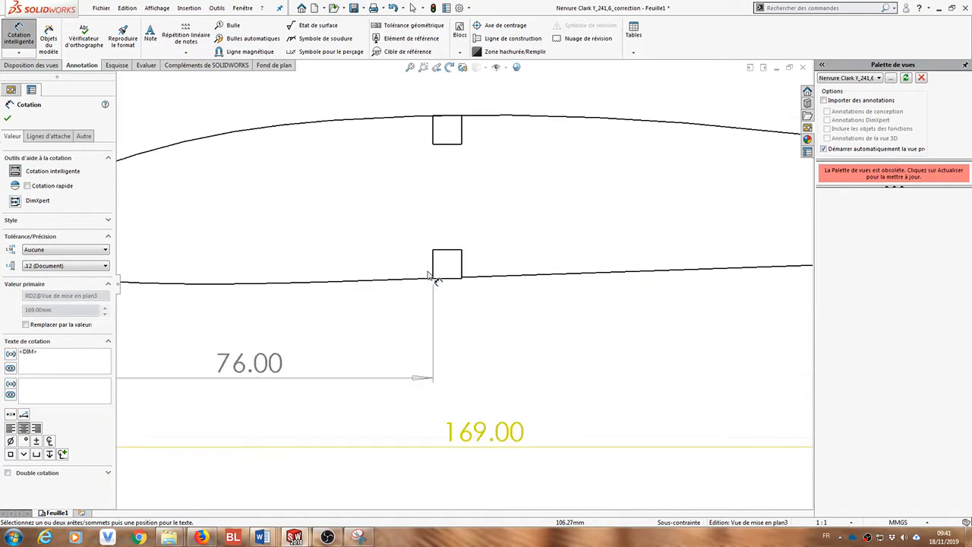
pyautogui.scroll(-3, 449, 282)
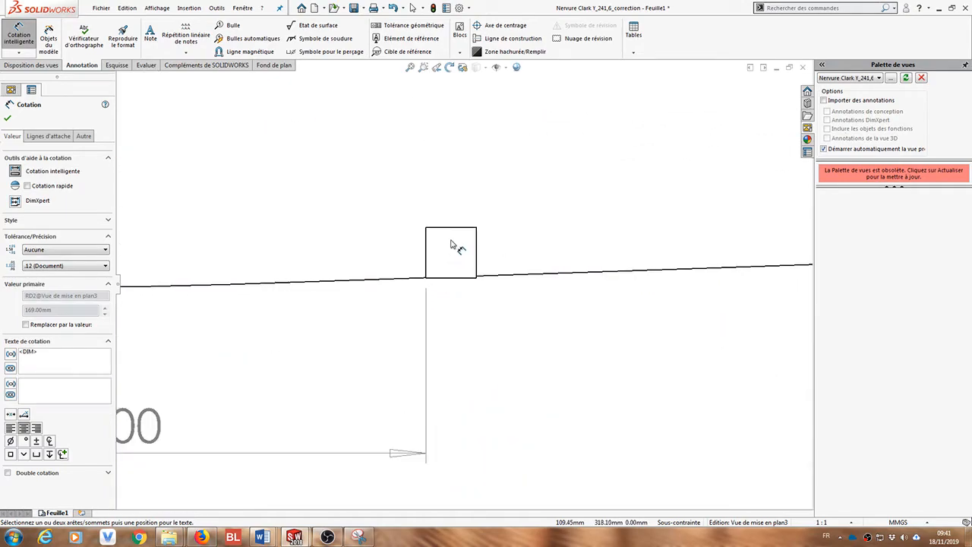
pyautogui.scroll(2, 451, 243)
pyautogui.click(458, 251)
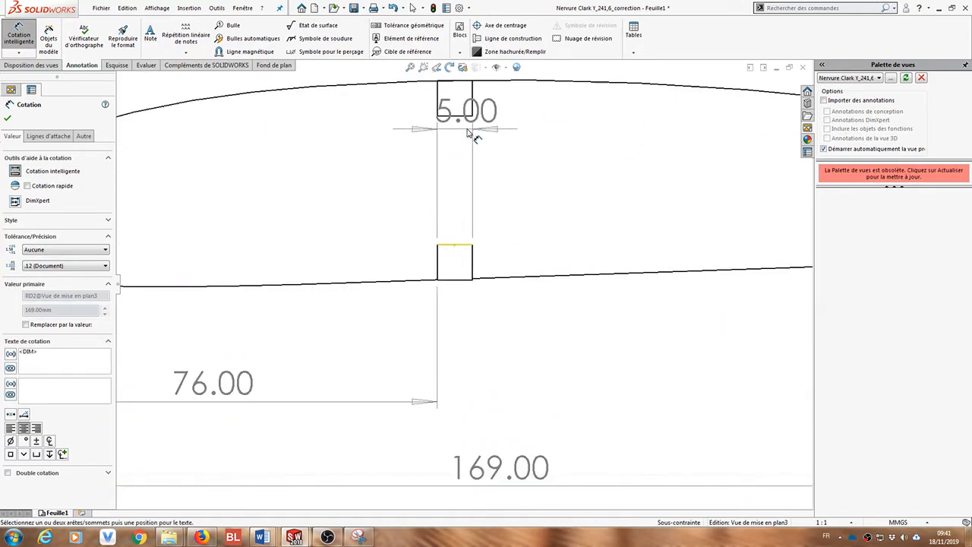
pyautogui.click(458, 118)
pyautogui.scroll(3, 383, 159)
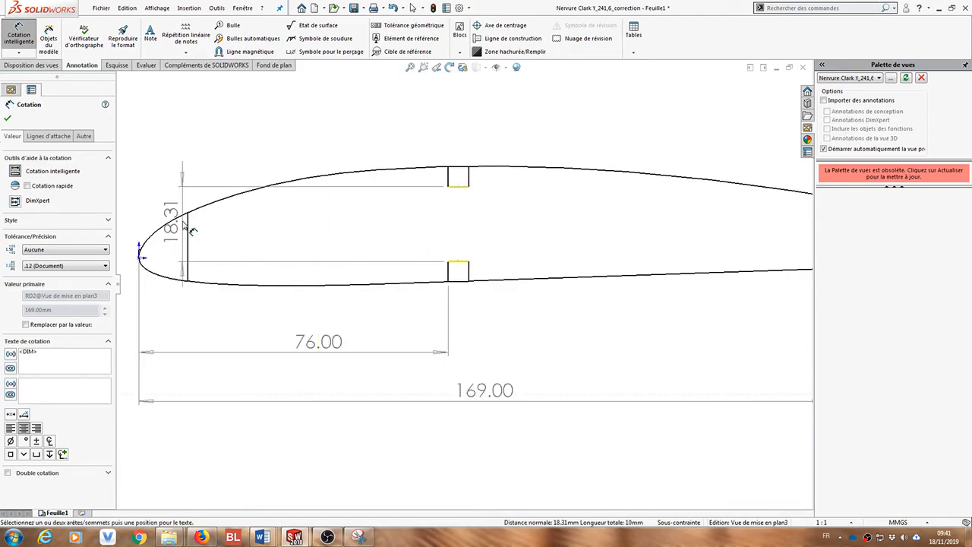
pyautogui.scroll(2, 190, 243)
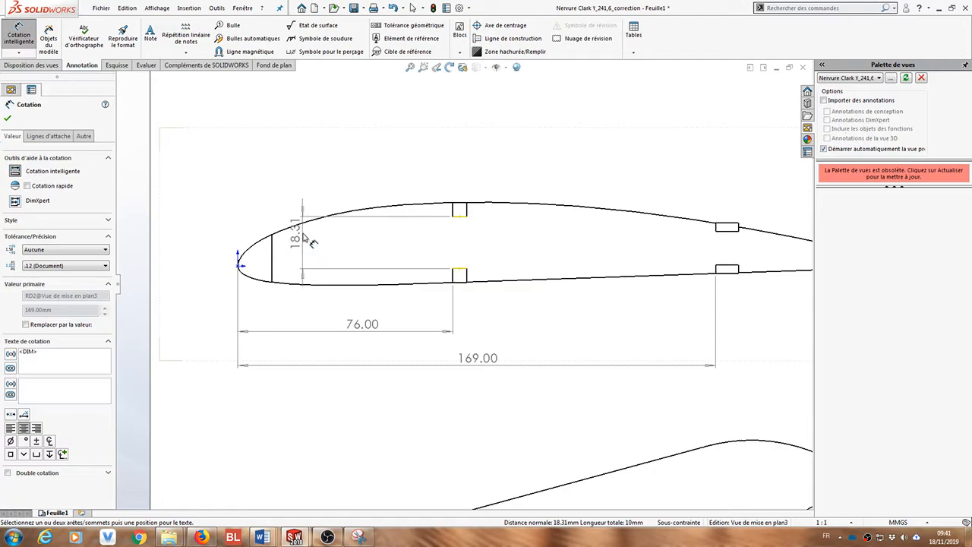
pyautogui.press('Escape')
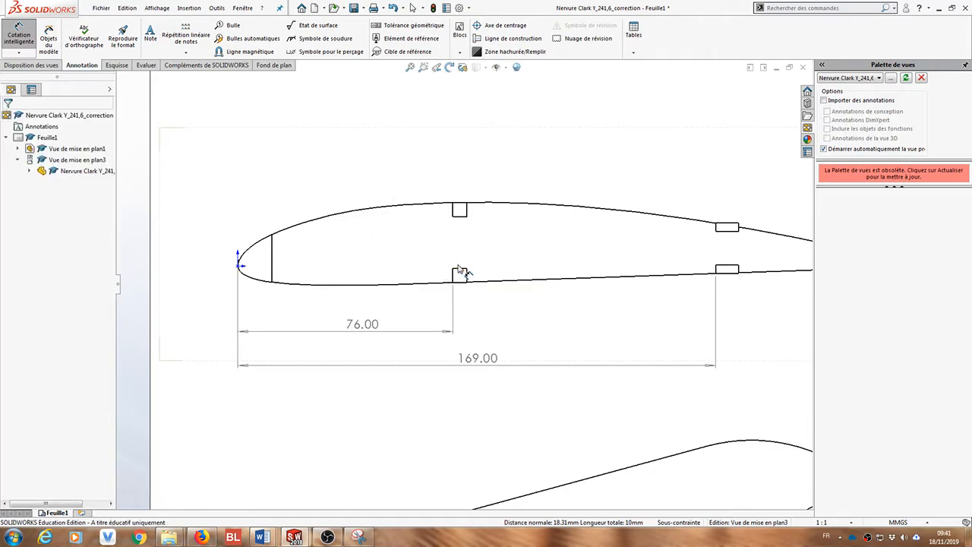
# - In the front view, dimension the vertical distance between the lower edges of the first upper and lower spar slots, placed ahead of the leading edge
pyautogui.scroll(-6, 460, 283)
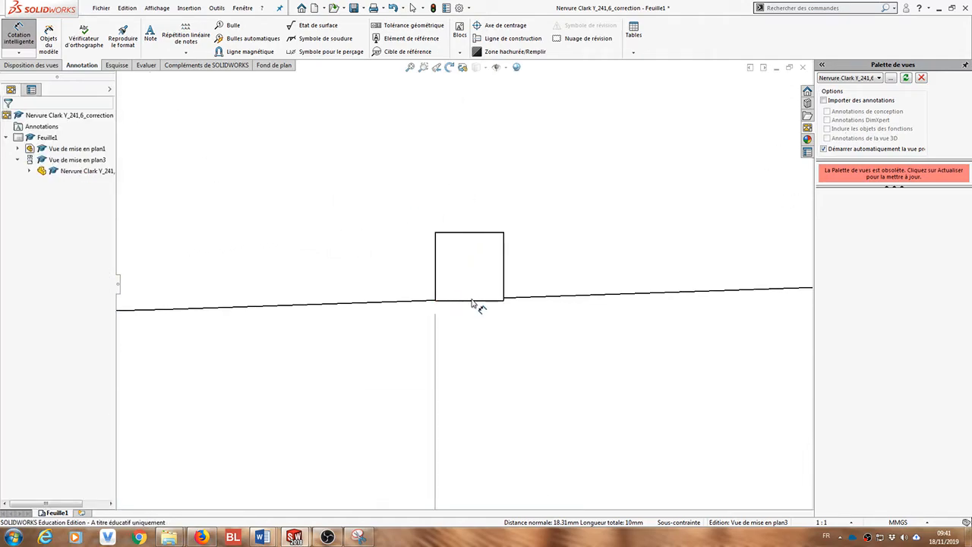
pyautogui.scroll(5, 472, 305)
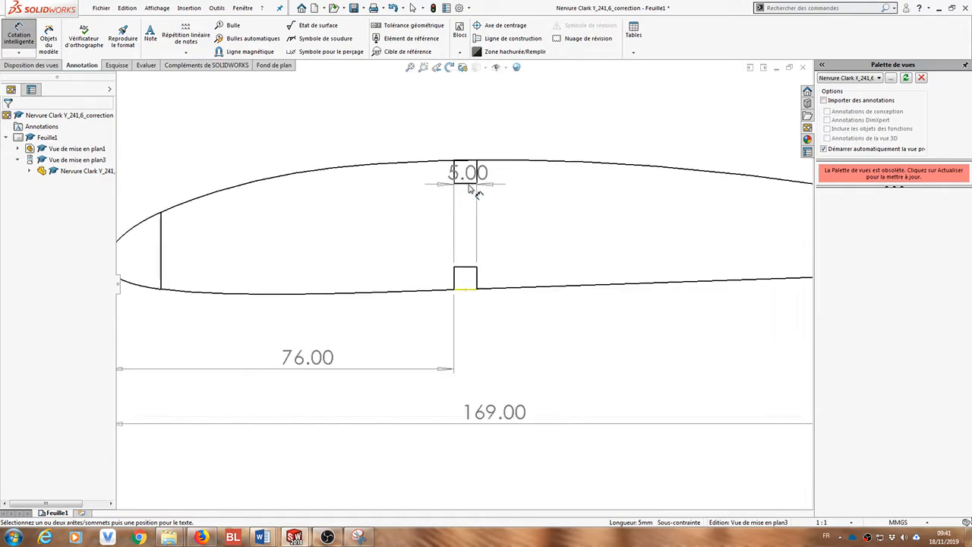
pyautogui.click(473, 189)
pyautogui.press('z')
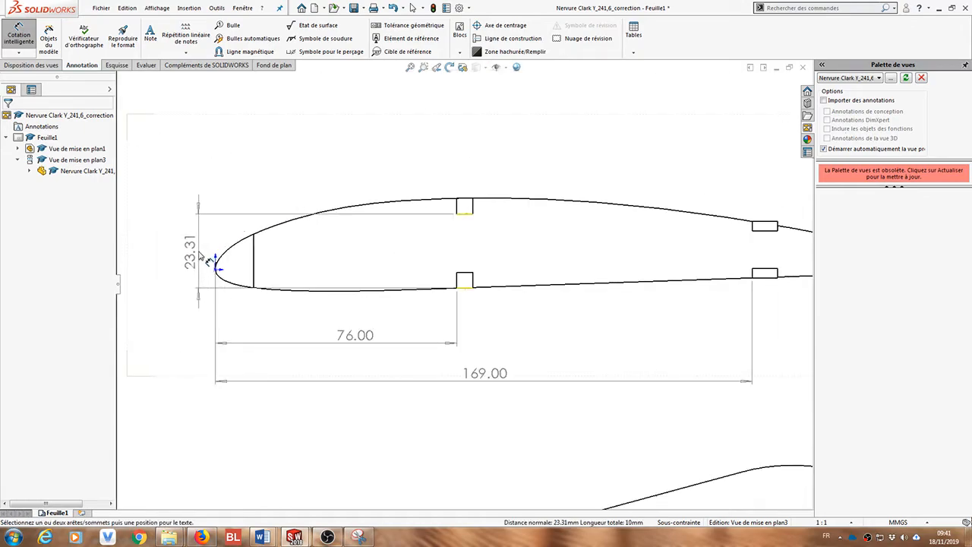
pyautogui.click(196, 257)
pyautogui.scroll(3, 498, 184)
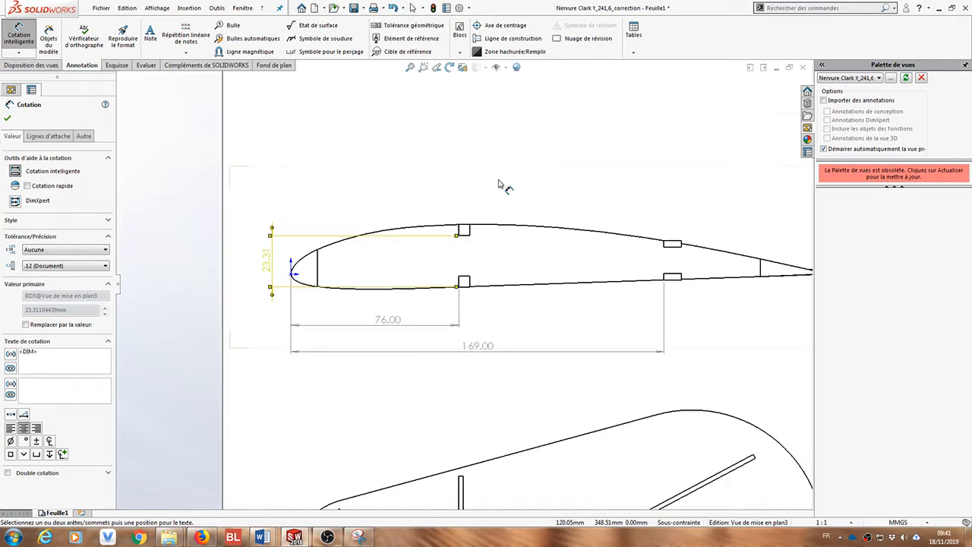
# - In the top view, dimension the horizontal distance from the leading edge to the near side of the first spar, below the width dimensions
pyautogui.scroll(5, 456, 285)
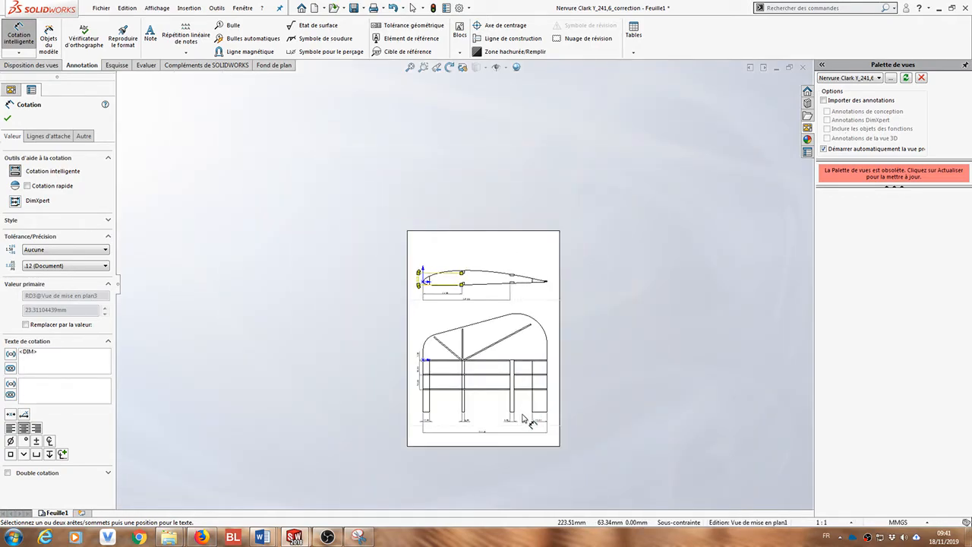
pyautogui.scroll(-1, 525, 418)
pyautogui.scroll(-3, 486, 406)
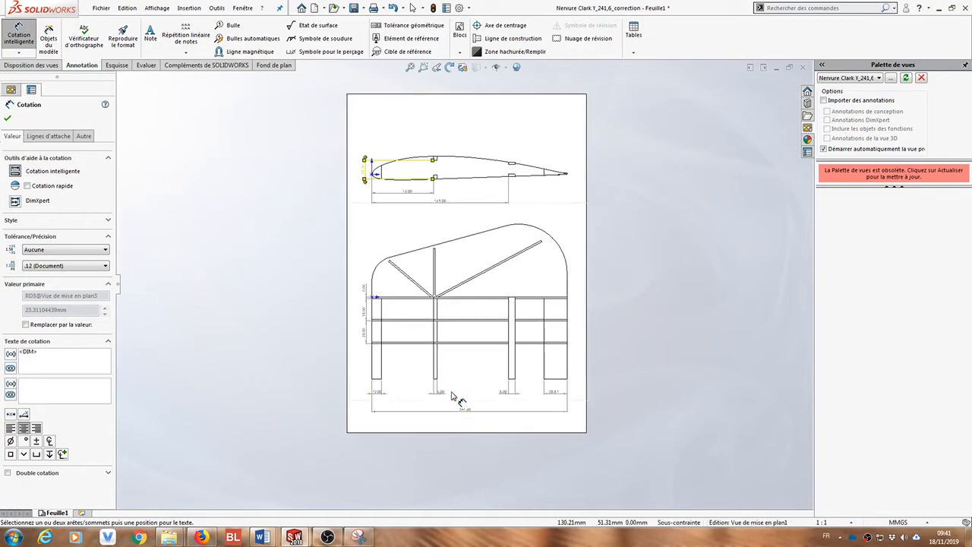
pyautogui.scroll(-2, 433, 395)
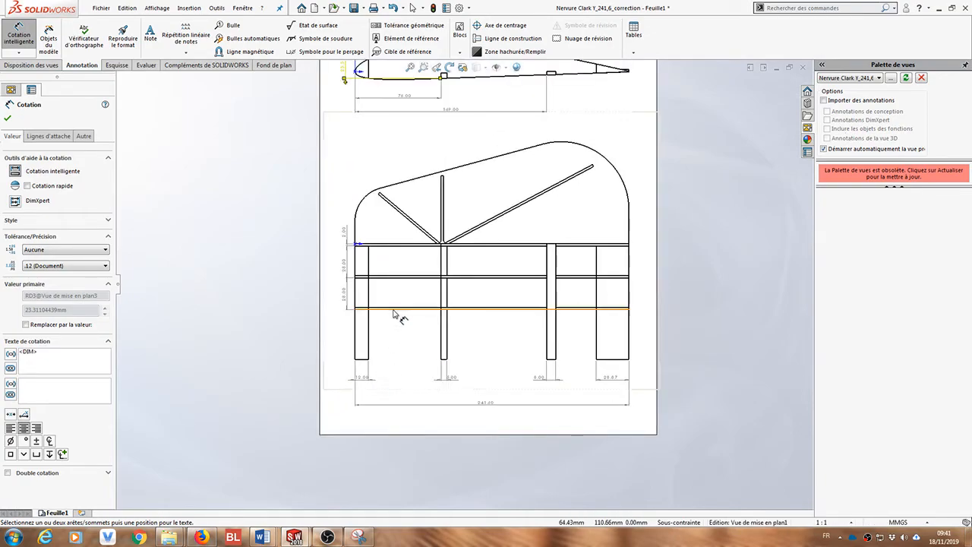
pyautogui.scroll(-1, 365, 327)
pyautogui.scroll(3, 395, 365)
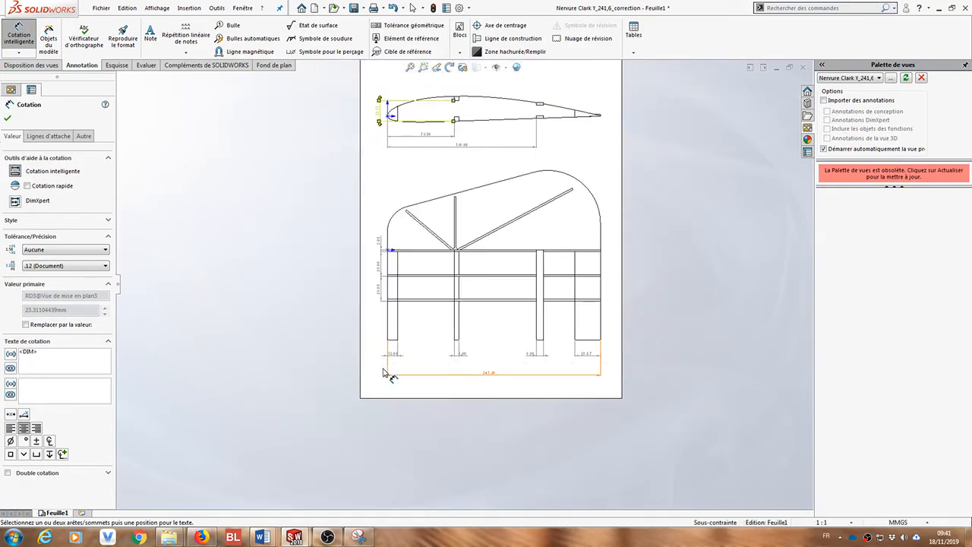
pyautogui.click(389, 331)
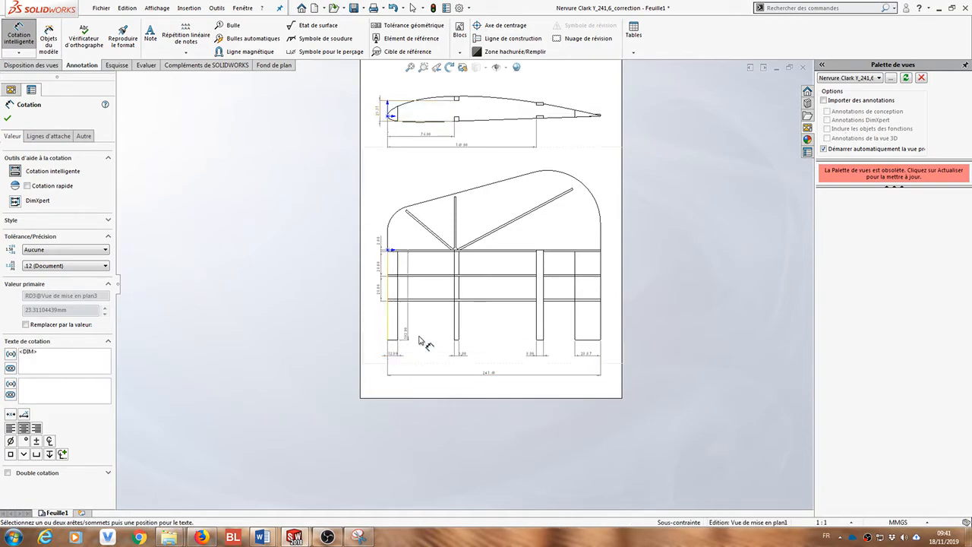
pyautogui.click(456, 335)
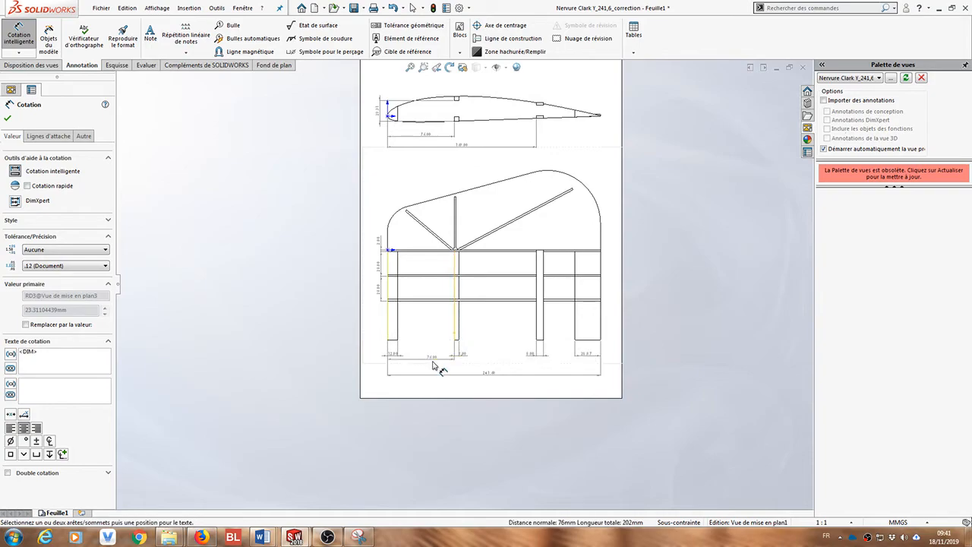
pyautogui.click(430, 370)
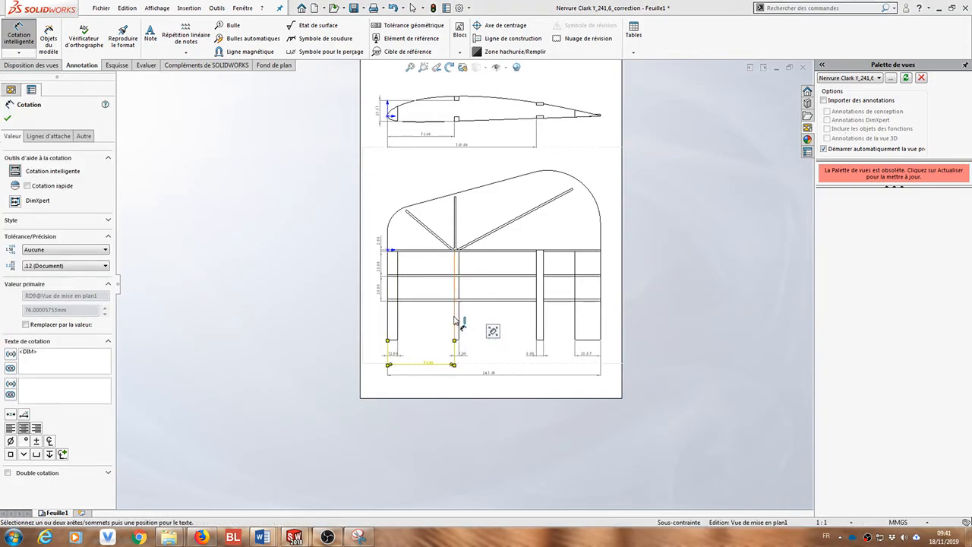
# - Dimension the distance from the leading edge to the near side of the second spar, and move the overall width dimension below it
pyautogui.click(388, 325)
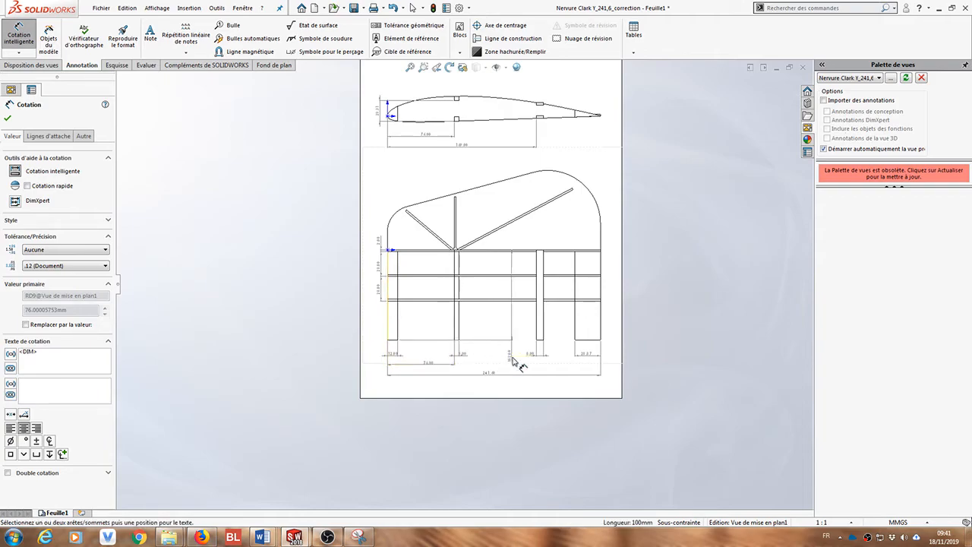
pyautogui.click(541, 328)
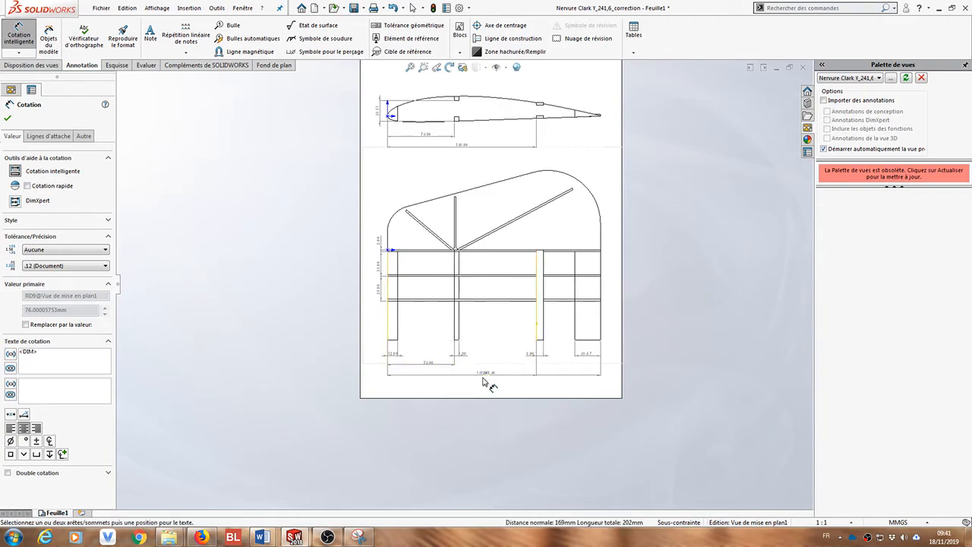
pyautogui.scroll(-3, 486, 380)
pyautogui.click(482, 343)
pyautogui.moveTo(495, 355)
pyautogui.mouseDown()
pyautogui.moveTo(493, 377)
pyautogui.moveTo(485, 356)
pyautogui.mouseUp()
pyautogui.click(488, 374)
pyautogui.scroll(8, 646, 351)
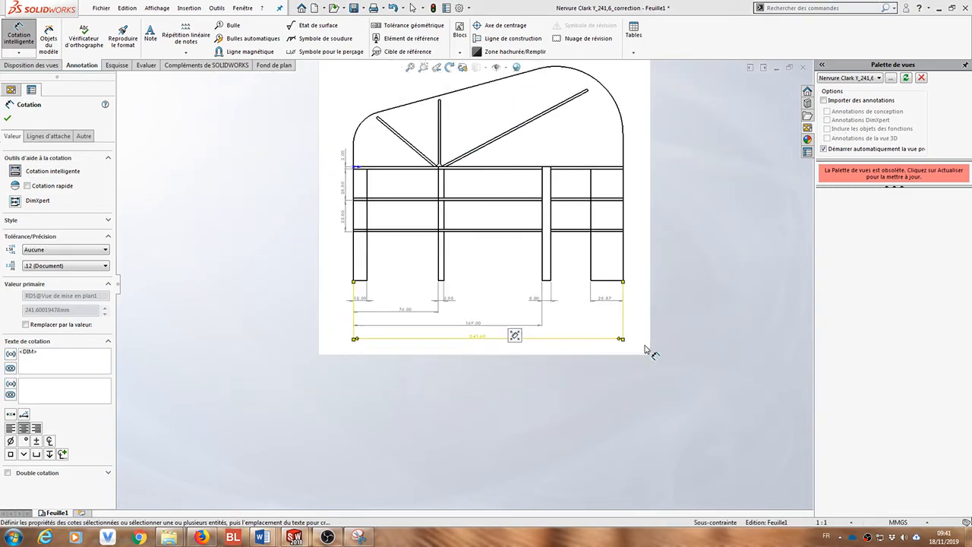
pyautogui.scroll(-1, 506, 155)
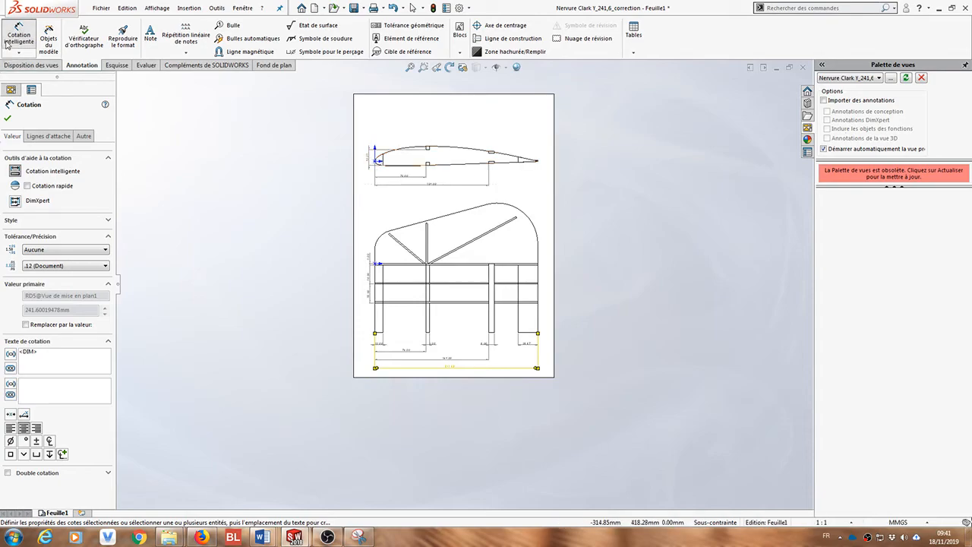
# - Open the Save As dialog for the drawing and clear the suggested file name
pyautogui.click(111, 8)
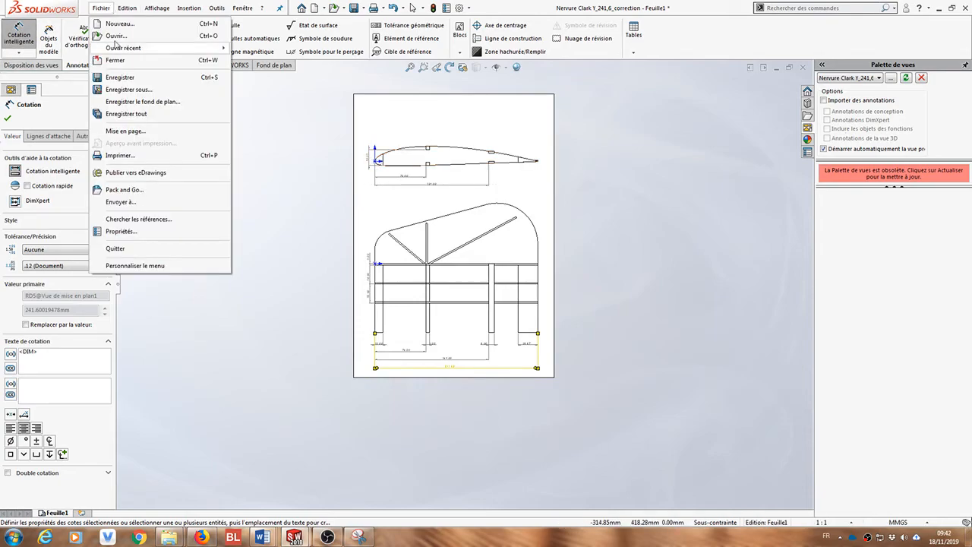
pyautogui.click(129, 90)
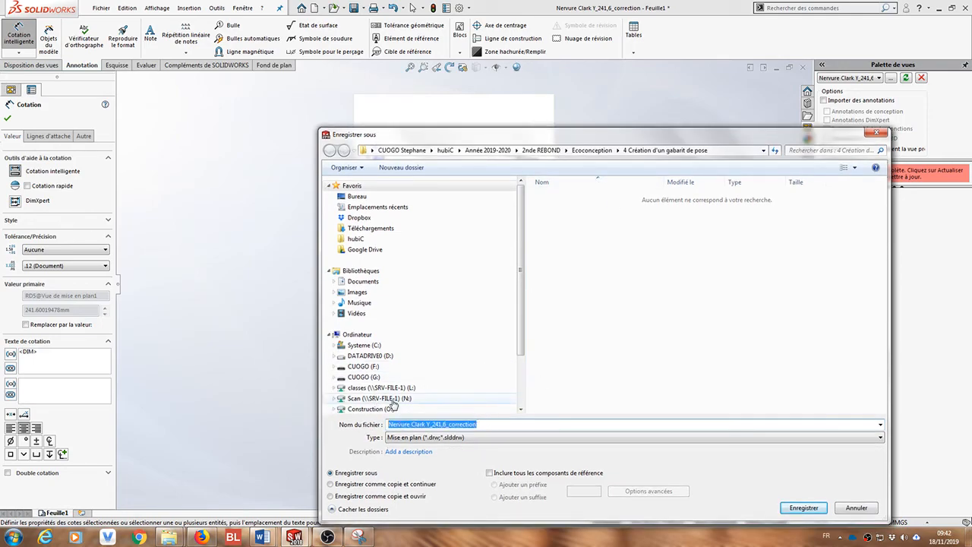
pyautogui.write('Bat')
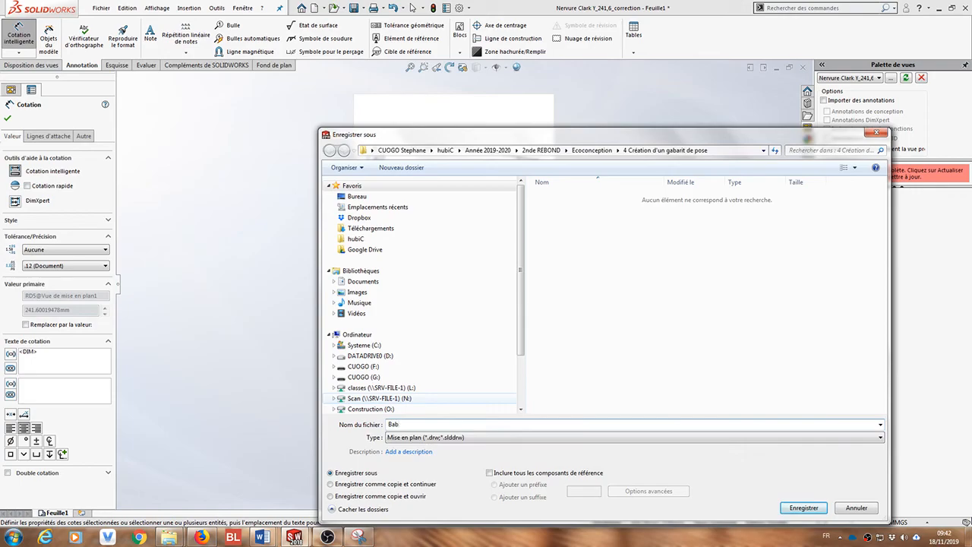
pyautogui.press('BackSpace')
pyautogui.press('BackSpace')
pyautogui.press('BackSpace')
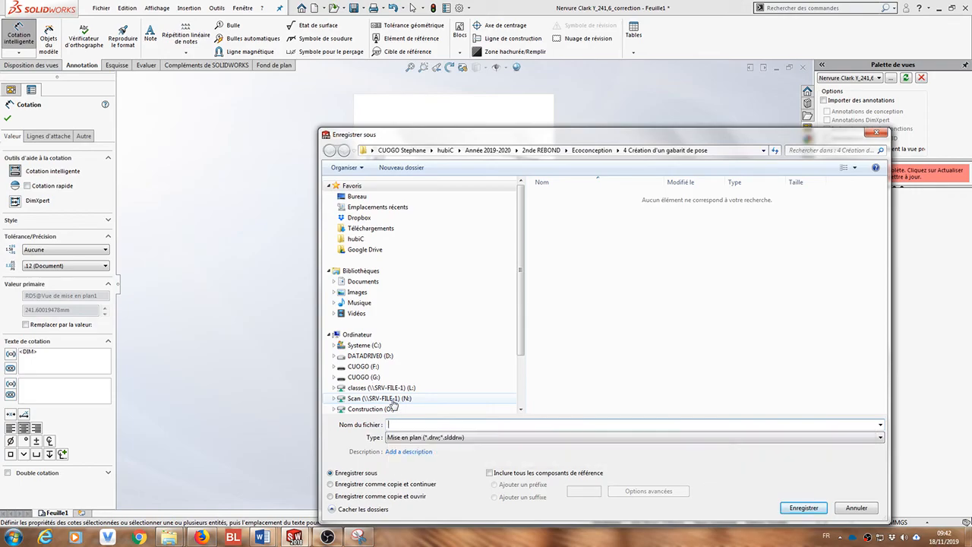